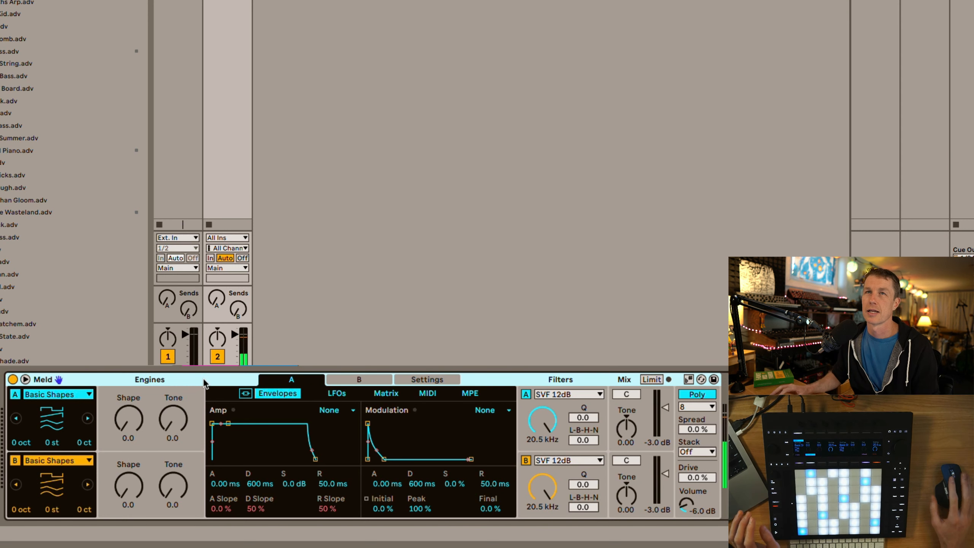
Audition the Meld presets B-Stock, Bully Bass, Cracked Piano and Exquisite Wasteland by loading each one
double_click(8, 1)
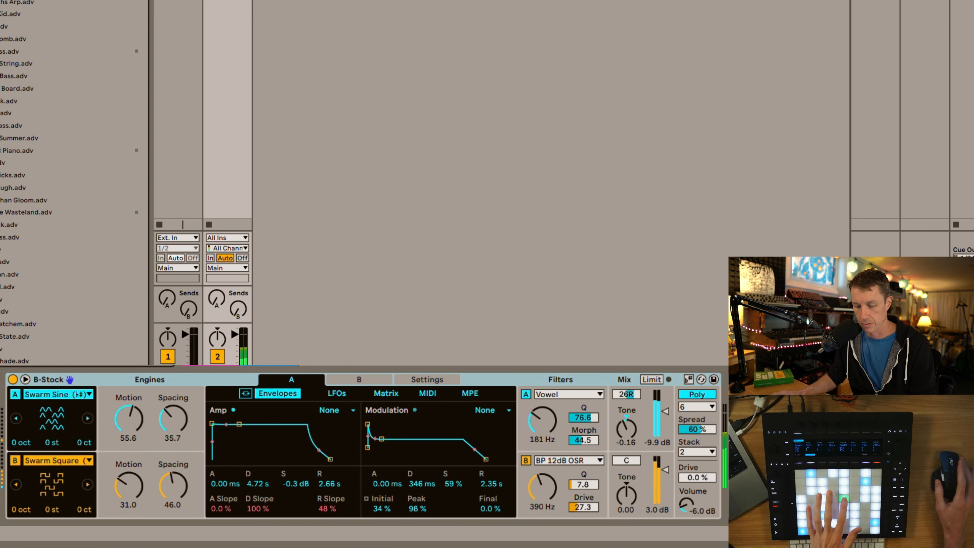
double_click(85, 51)
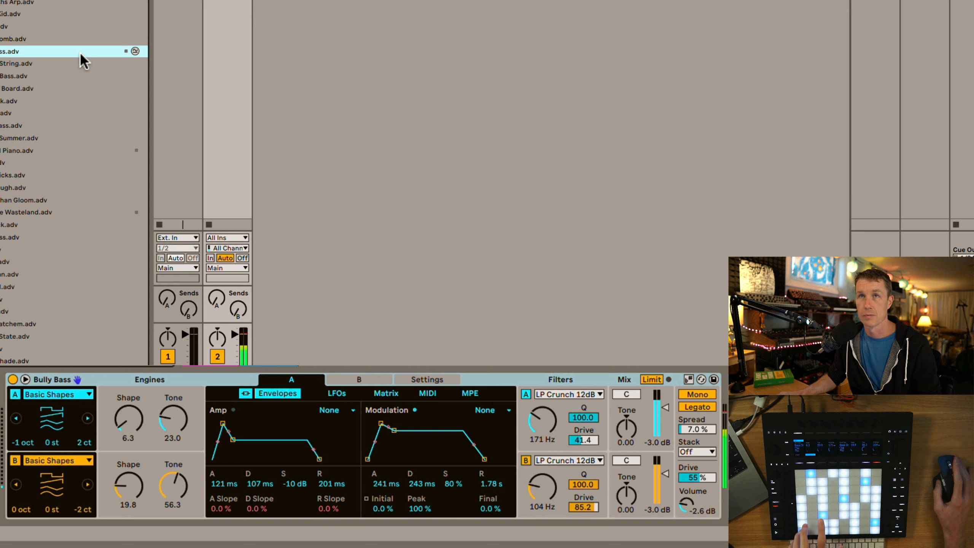
double_click(64, 150)
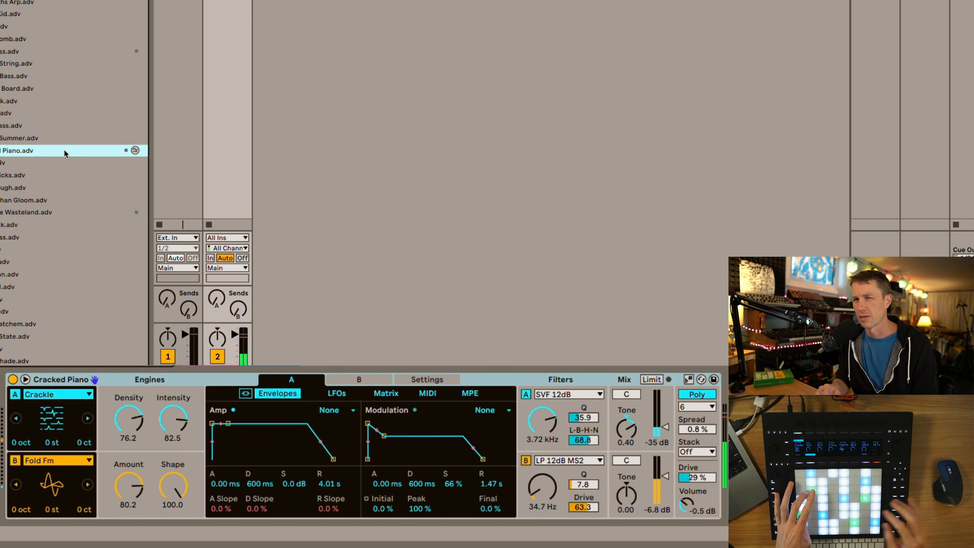
double_click(53, 213)
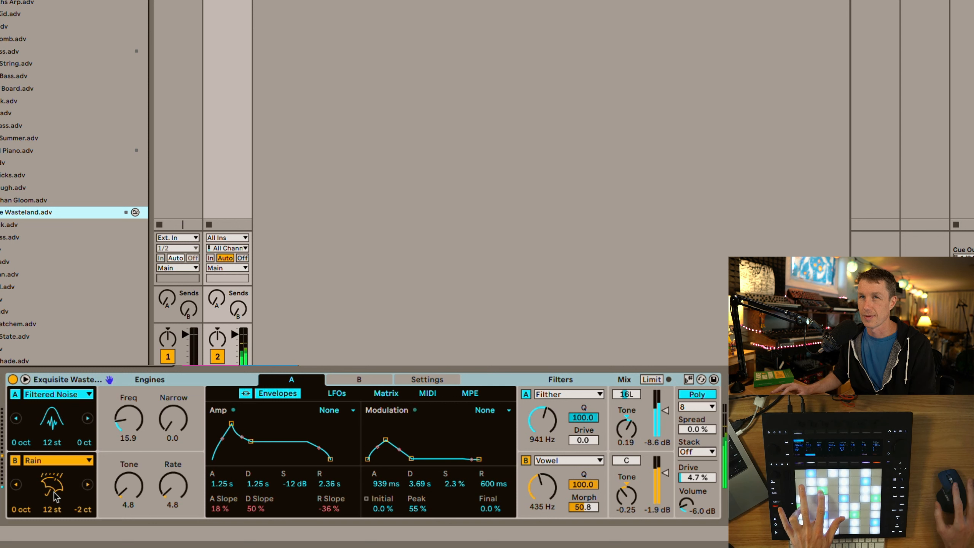
Load the Rich N Reich and Slow Burn presets from further down the preset list to audition them
scroll(92, 353, down, 3)
scroll(90, 345, down, 13)
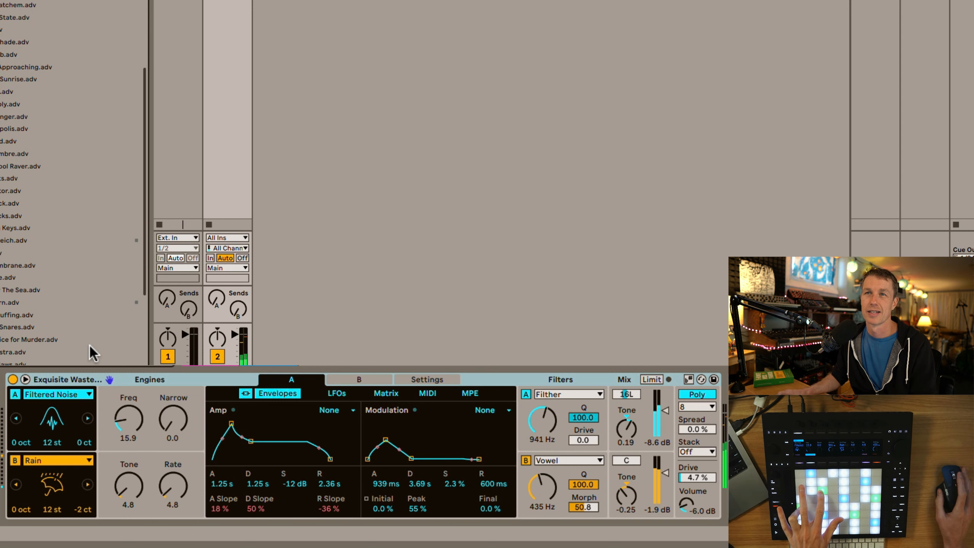
click(34, 239)
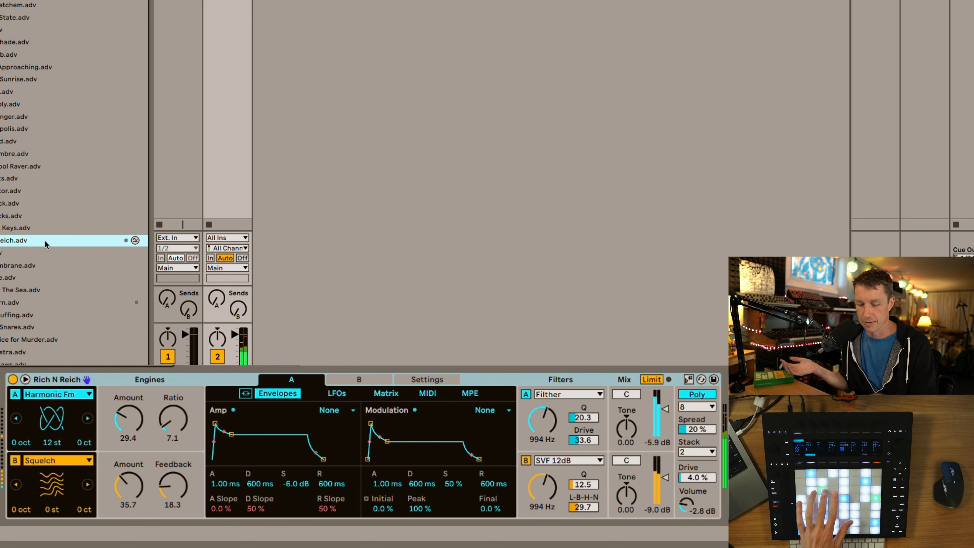
scroll(53, 192, down, 4)
click(54, 148)
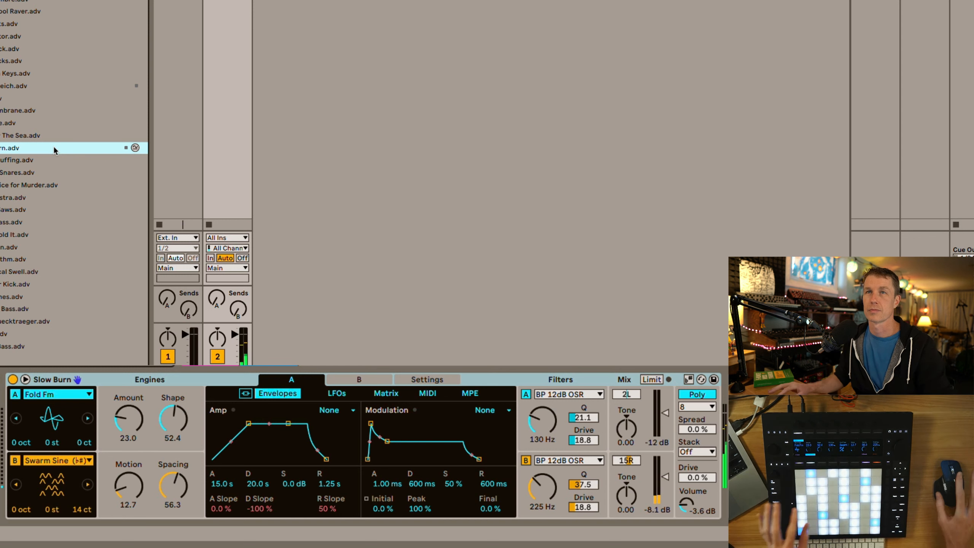
Expand the default Meld's modulation matrix and review engine A's envelopes, LFOs and available filter types
click(25, 380)
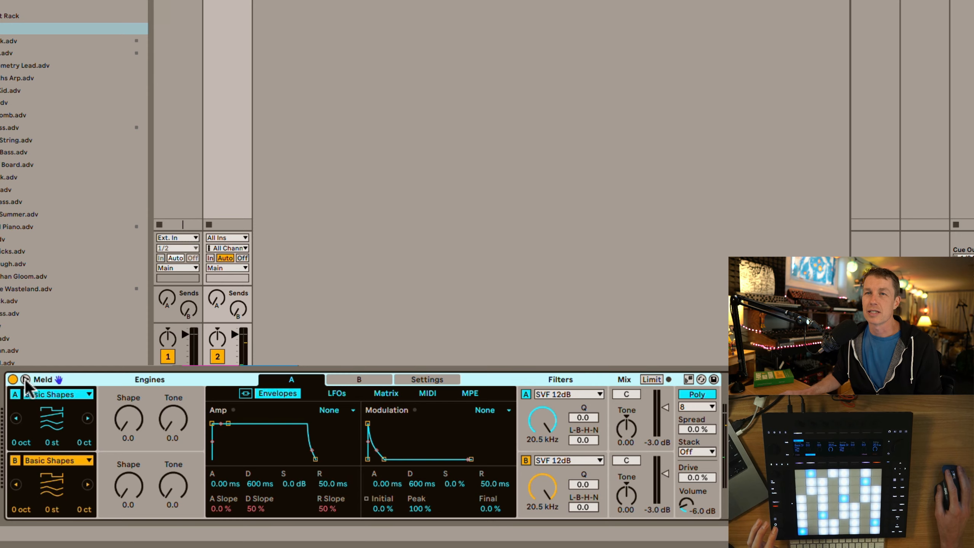
drag(278, 7, 281, 2)
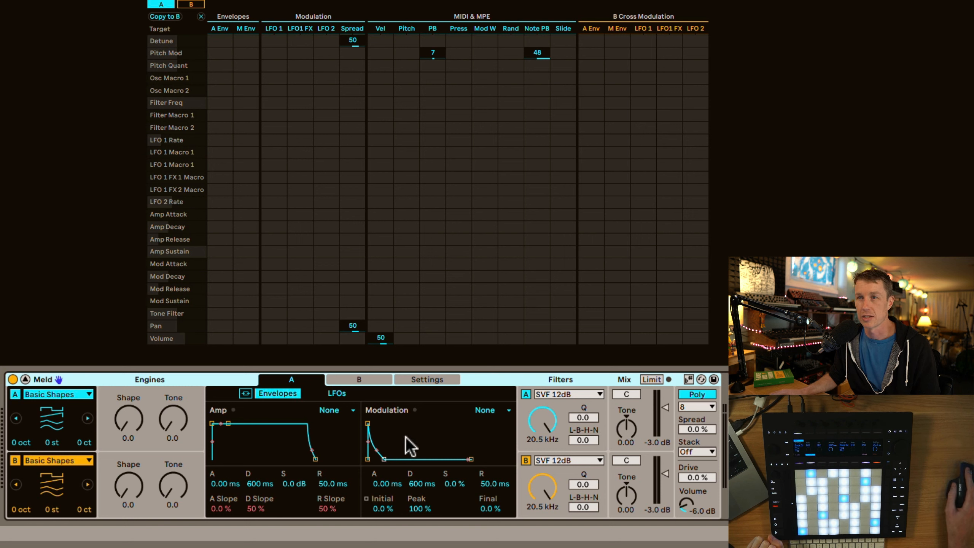
click(337, 394)
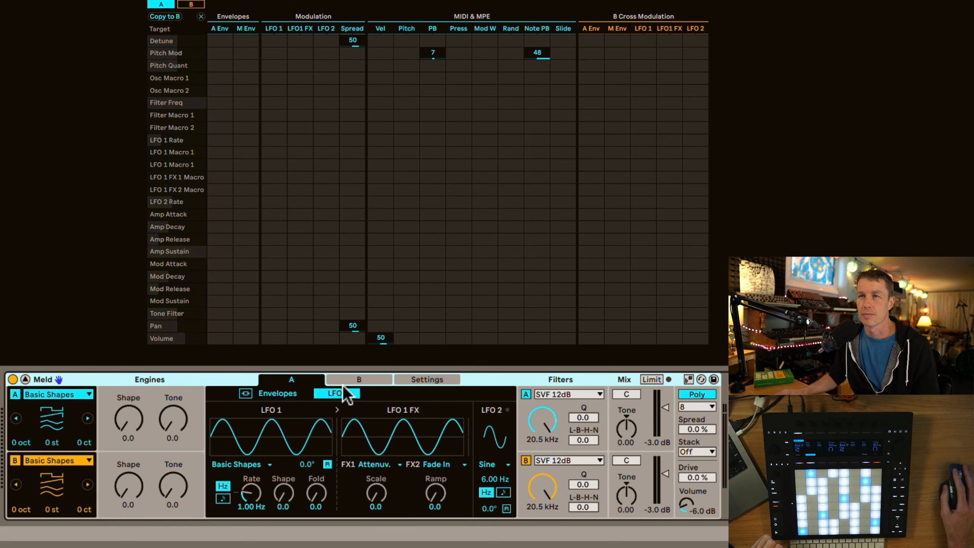
click(271, 390)
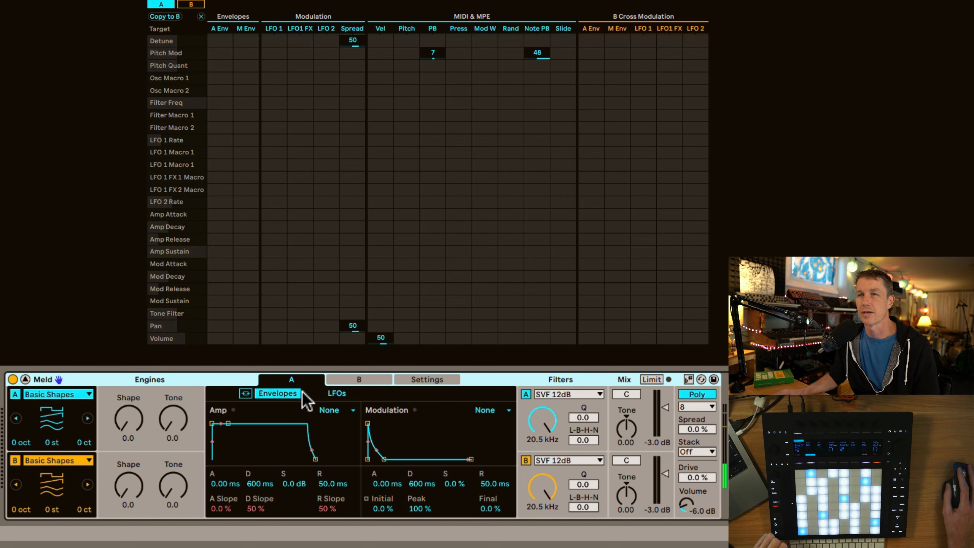
click(338, 395)
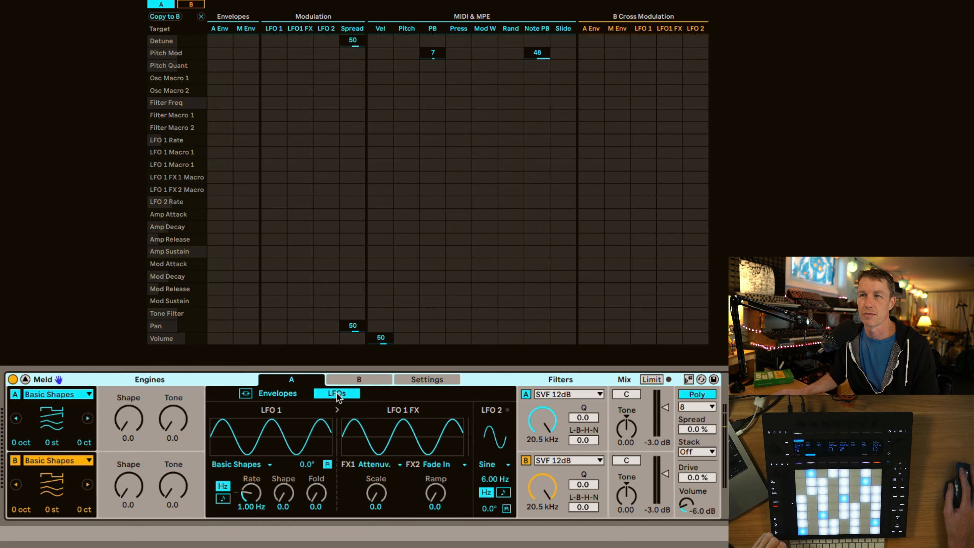
click(575, 395)
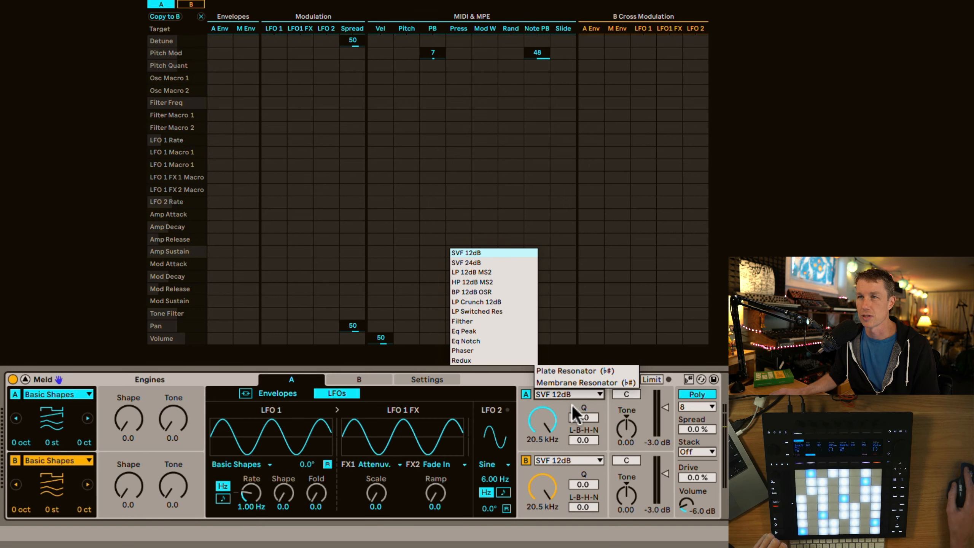
click(573, 406)
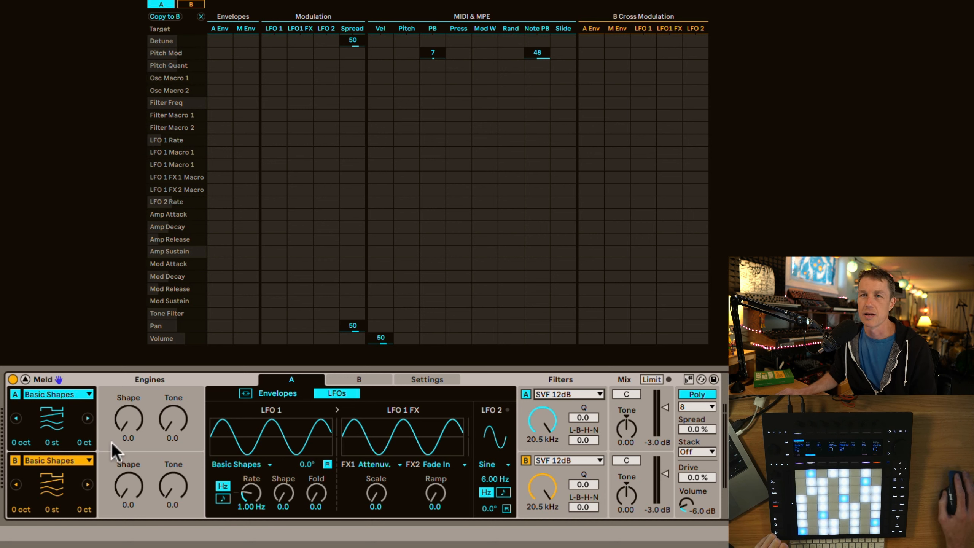
Turn off engine B and set engine A's Shape to 37.3 and Tone to 65.1
click(14, 460)
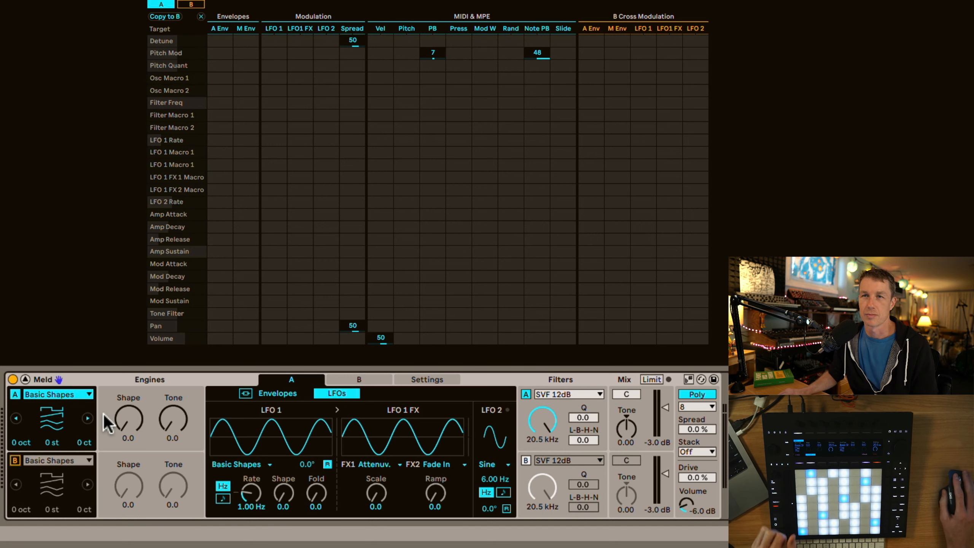
drag(128, 418, 129, 404)
drag(188, 417, 189, 409)
Reshape engine A's amp envelope to a decay of 14.1 s with the sustain at 0.0 dB
drag(131, 423, 234, 459)
click(291, 392)
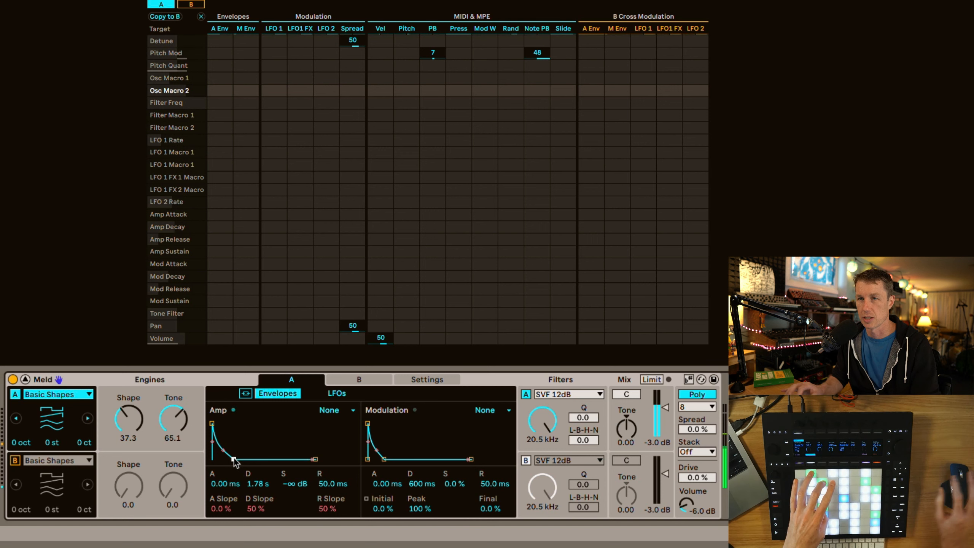
mouse_move(234, 459)
mouse_down()
mouse_move(226, 459)
mouse_move(239, 453)
mouse_up()
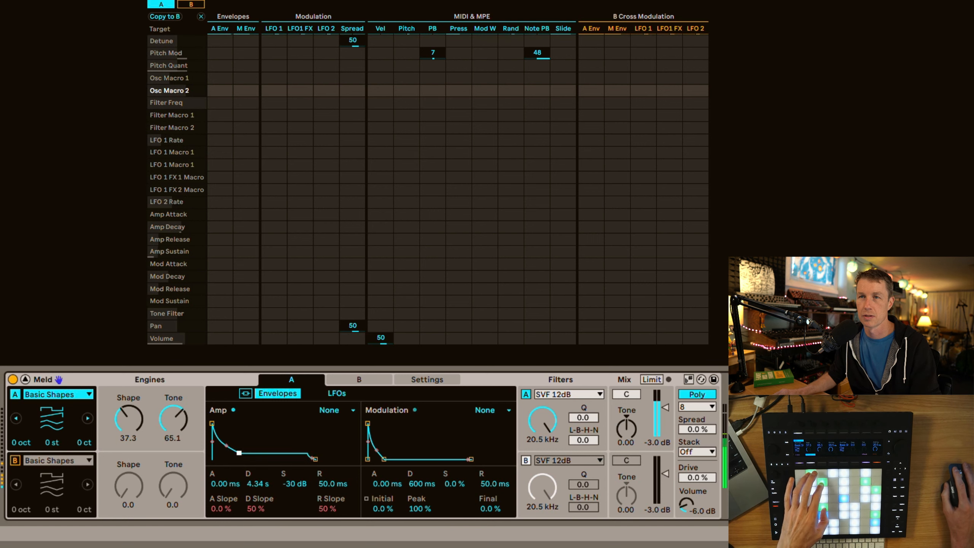
Show engine A's LFOs and set its SVF 12dB filter to a frequency of 1.54 kHz and a Q of 53.9
click(333, 394)
drag(542, 421, 543, 453)
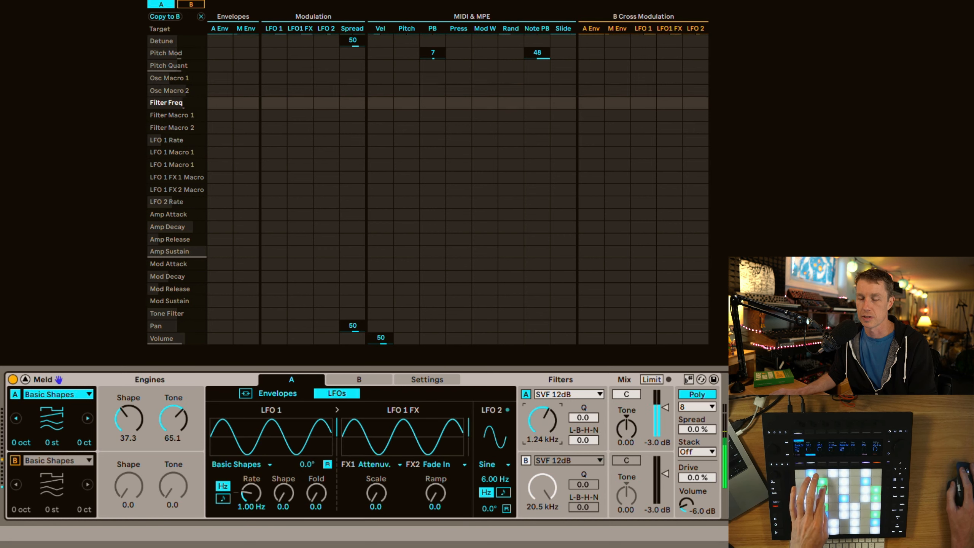
click(555, 395)
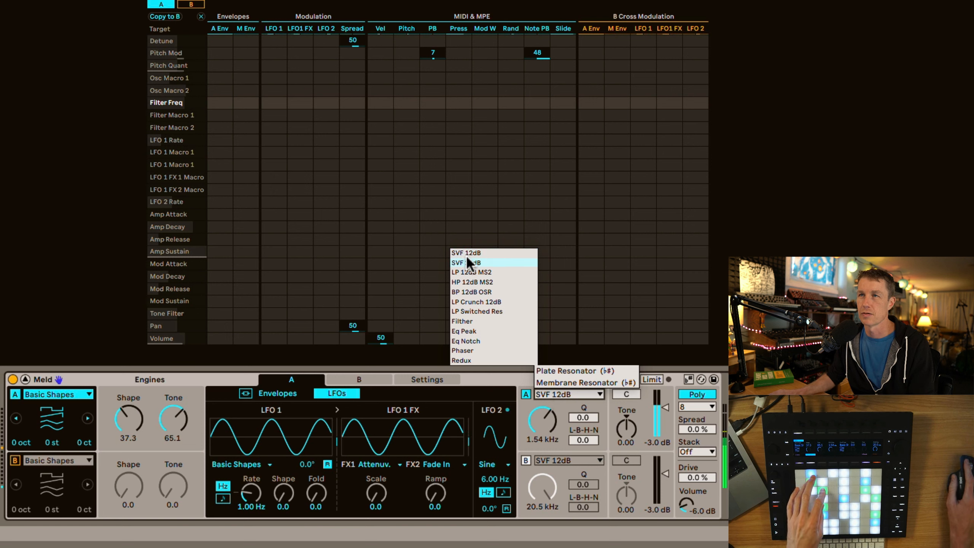
click(558, 395)
drag(537, 429, 538, 451)
drag(583, 417, 583, 397)
drag(539, 425, 539, 402)
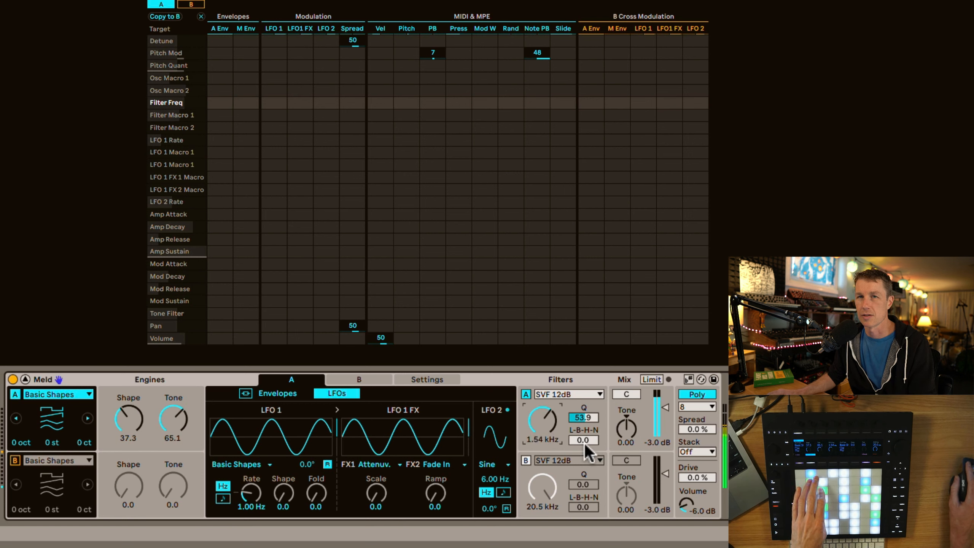
Sweep filter A's L-B-H-N morph and frequency, ending at 43.0 and 153 Hz
drag(584, 441, 539, 416)
click(585, 441)
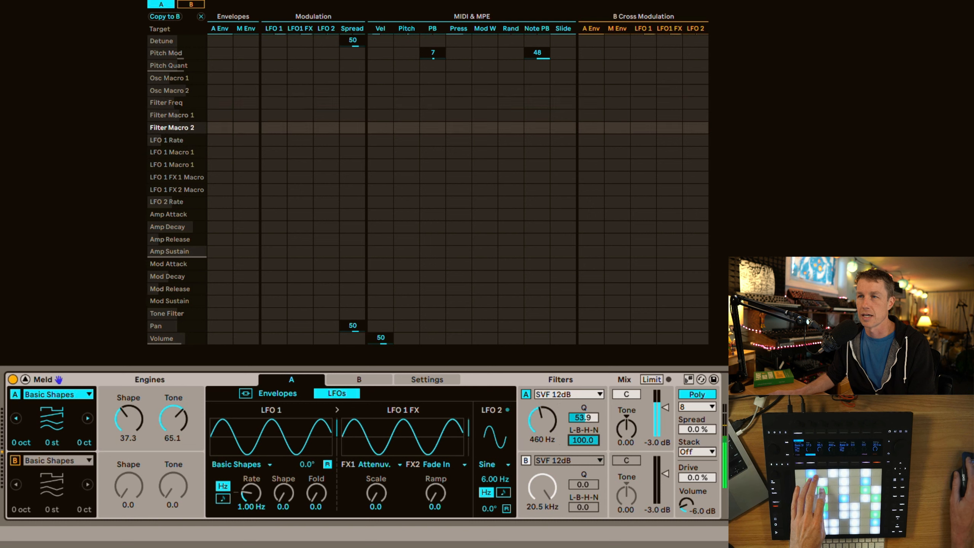
drag(543, 420, 542, 469)
drag(583, 441, 583, 484)
Change filter A to Phaser with a frequency of 460 Hz, feedback of 41.4 and spread of 66.4
click(569, 395)
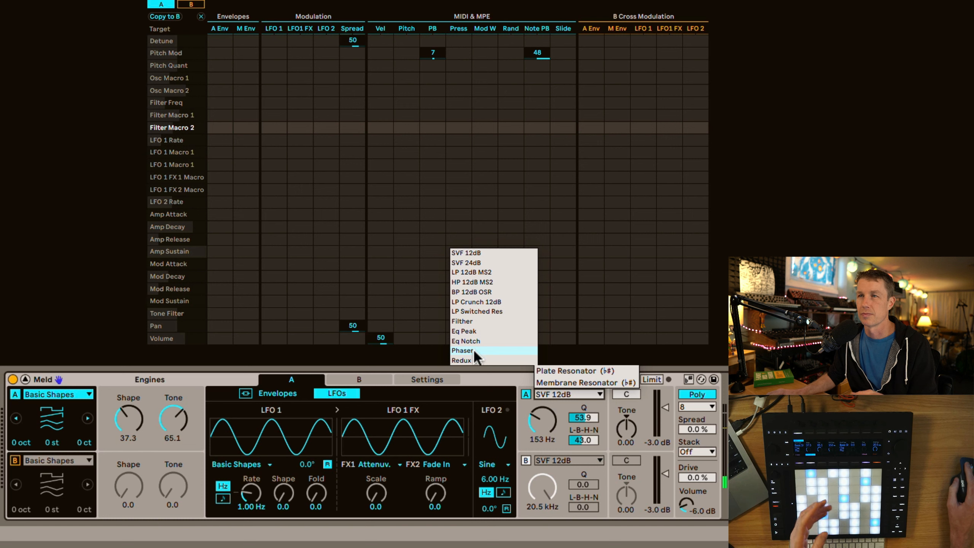
click(474, 350)
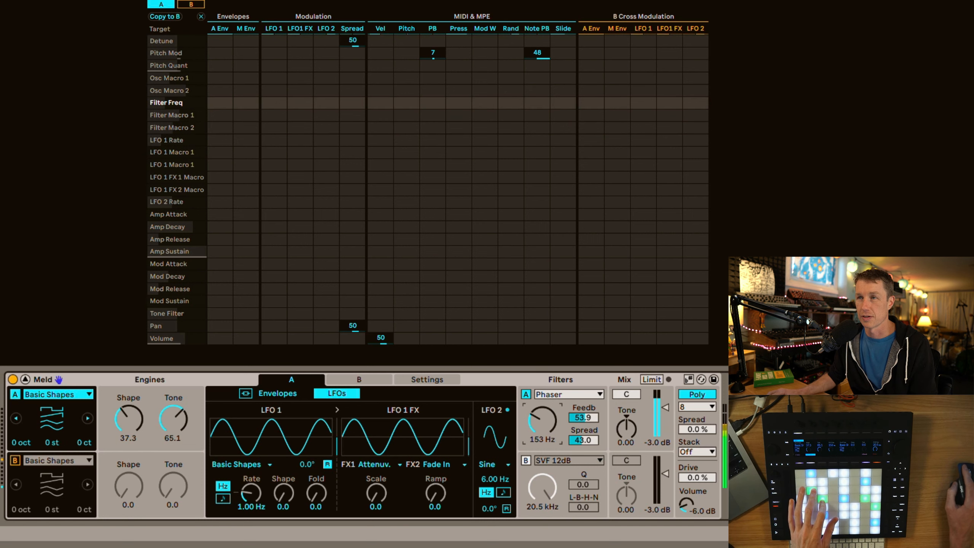
drag(542, 420, 583, 433)
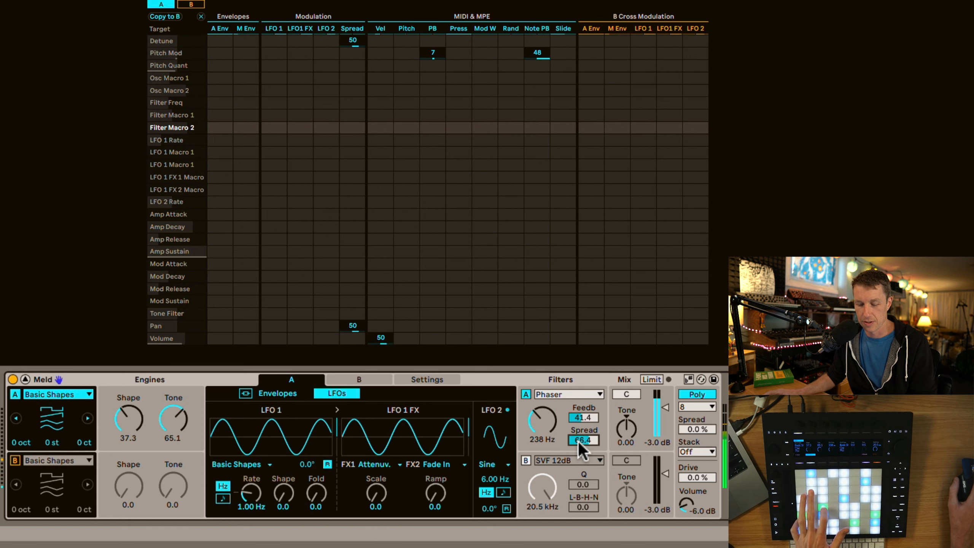
drag(557, 419, 556, 413)
Switch filter A to Redux and raise its frequency to 20.5 kHz
click(568, 393)
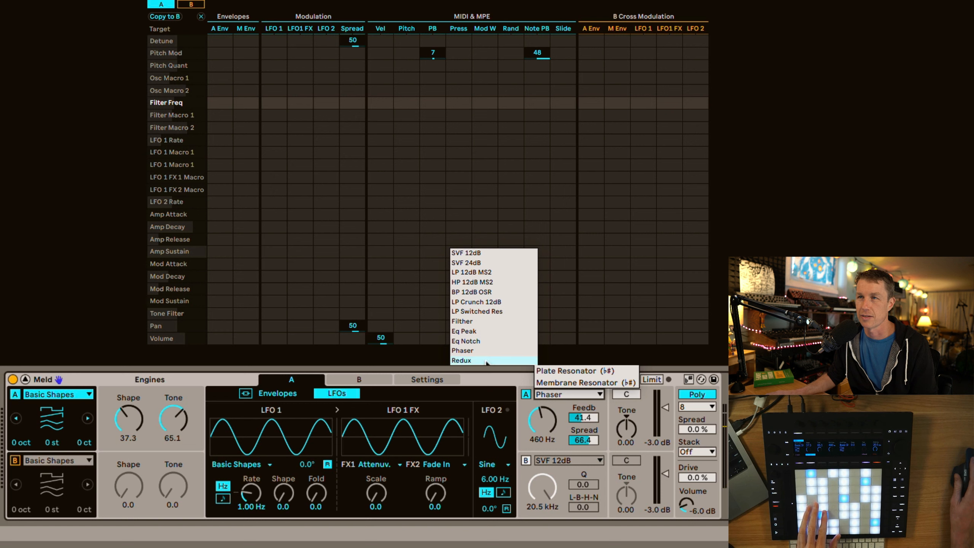
click(461, 360)
click(558, 415)
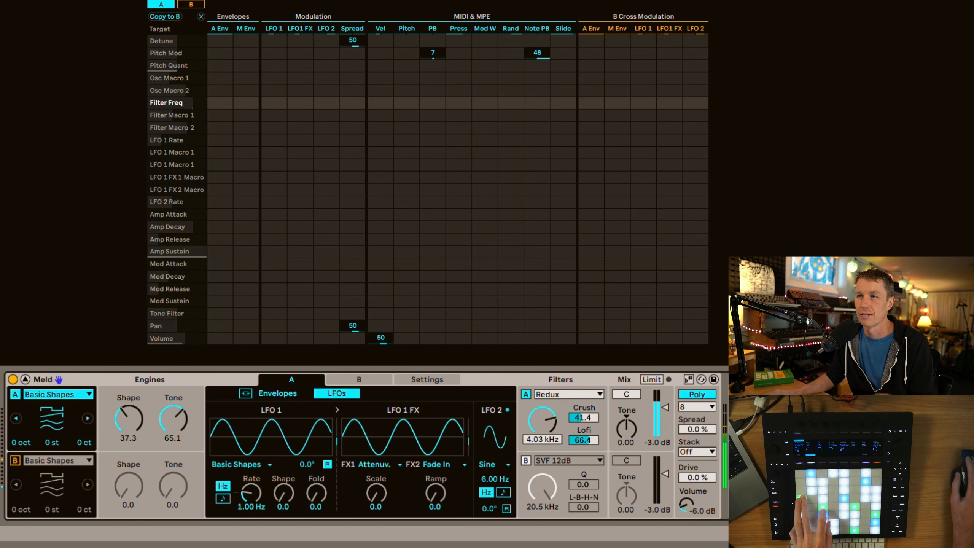
drag(543, 429, 543, 397)
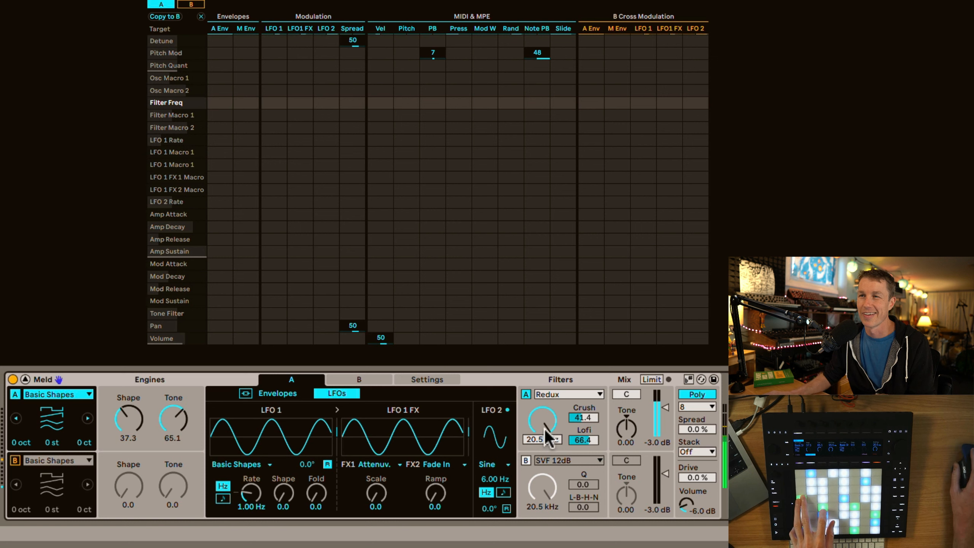
Switch filter A to Plate Resonator with a frequency of 123 Hz and a ratio of 80.5
click(587, 396)
click(583, 373)
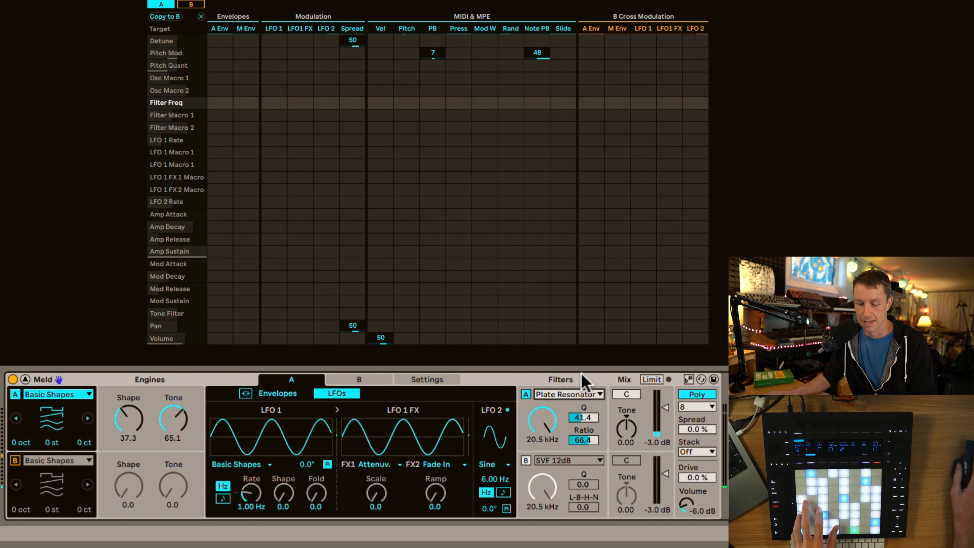
mouse_move(542, 422)
mouse_down()
mouse_move(542, 465)
mouse_move(542, 454)
mouse_move(578, 437)
mouse_move(542, 416)
mouse_move(542, 426)
mouse_up()
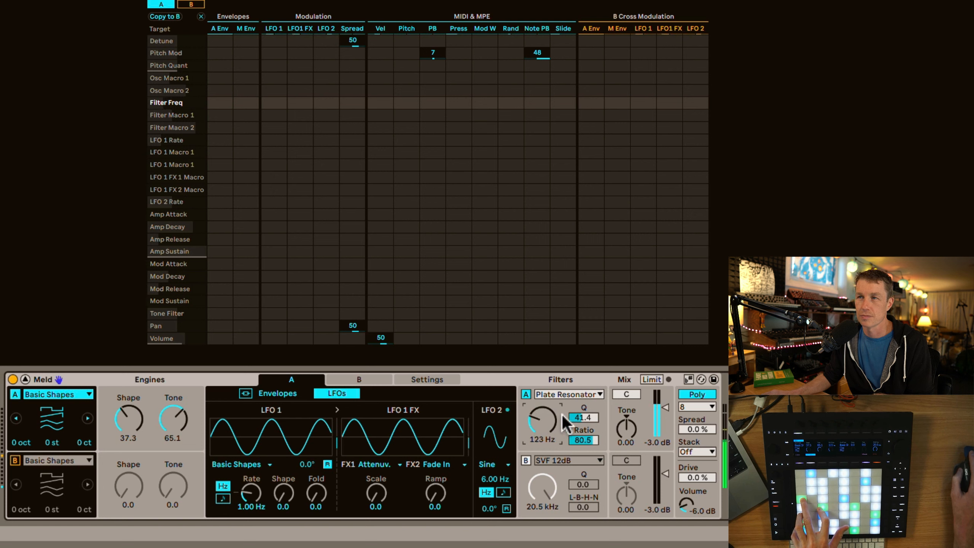
Switch filter A to LP 12dB MS2 with a frequency of 7.61 kHz, Q of 32.8 and drive of 14.8
click(561, 396)
click(513, 273)
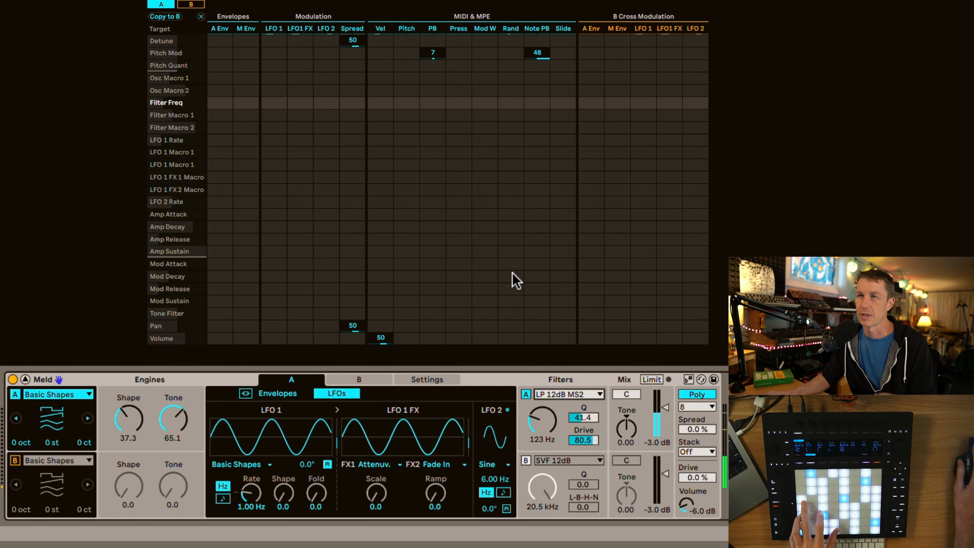
drag(549, 427, 548, 414)
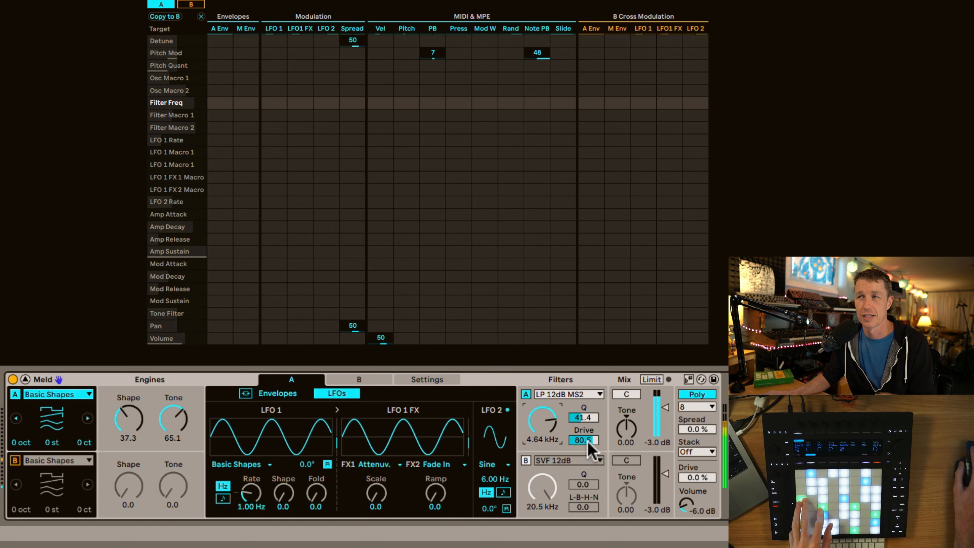
drag(588, 441, 553, 416)
Set engine A's mix Tone to -0.10, and try panning it before resetting the pan to center
drag(627, 428, 626, 427)
drag(627, 395, 626, 386)
double_click(627, 394)
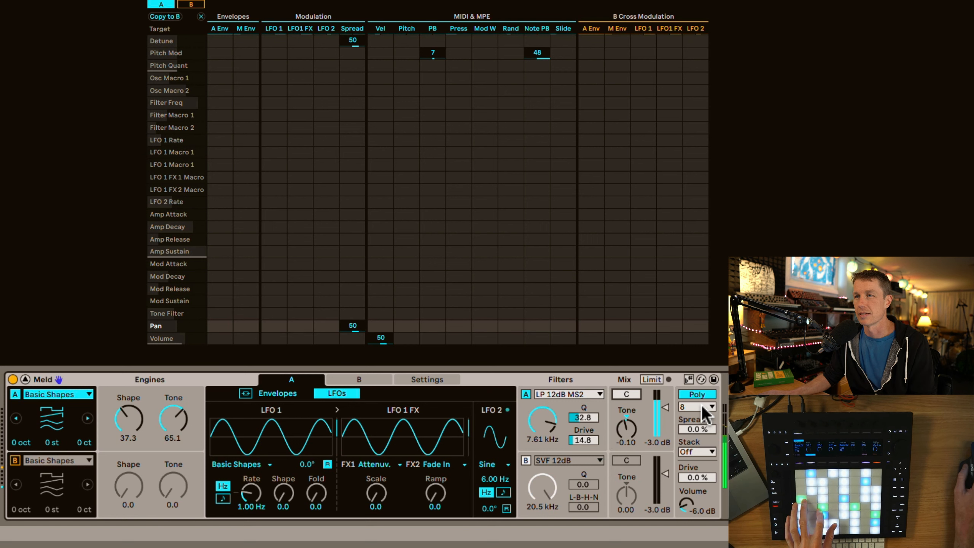
Try Mono mode with Legato off, and set Spread to 68 % in eight-voice Poly mode
click(701, 395)
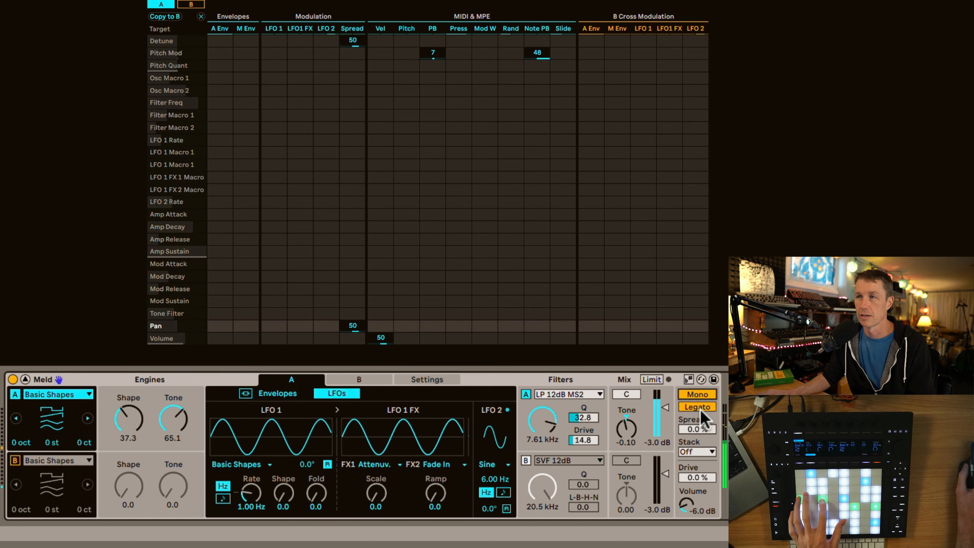
click(698, 408)
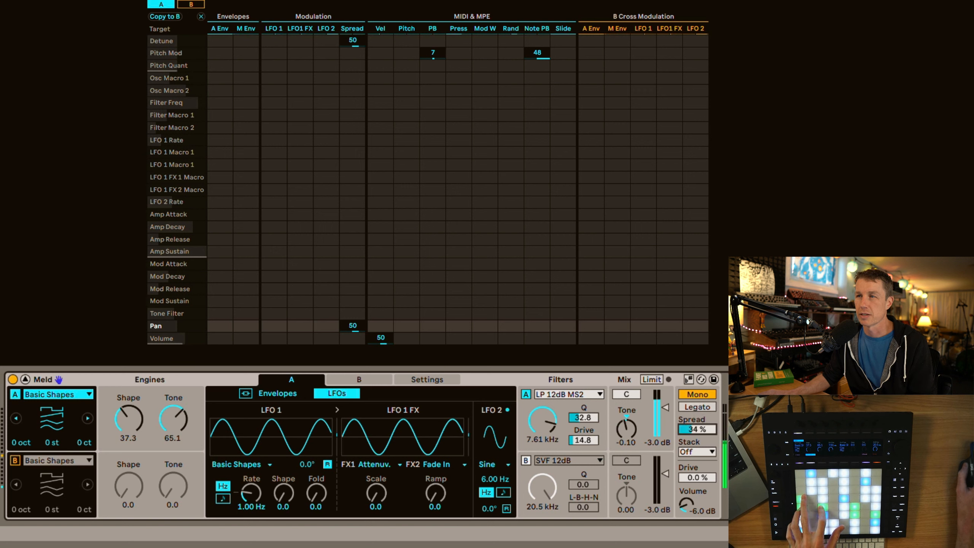
drag(693, 429, 693, 410)
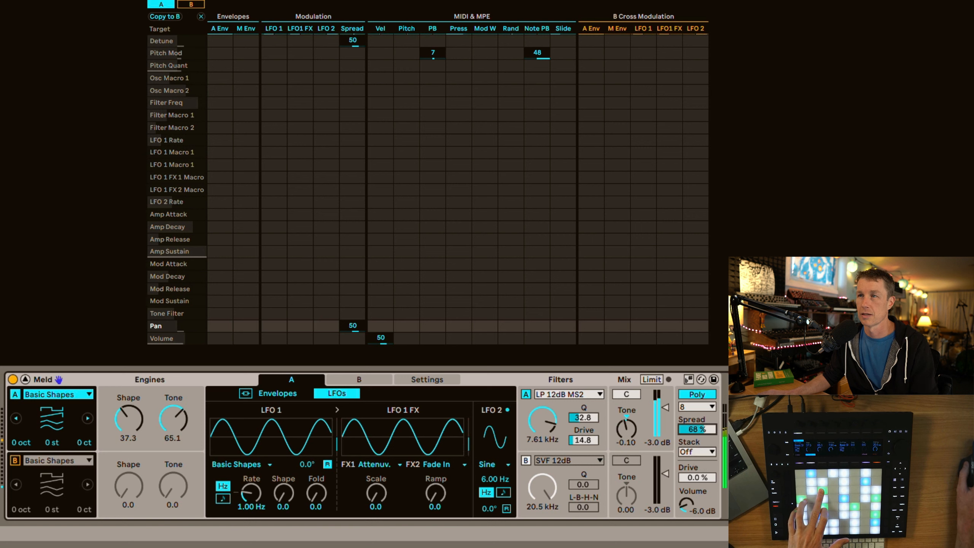
Raise the voice Spread to 100 %, set Stack to 2, and lower Spread to 16 %
drag(698, 428, 698, 411)
click(692, 452)
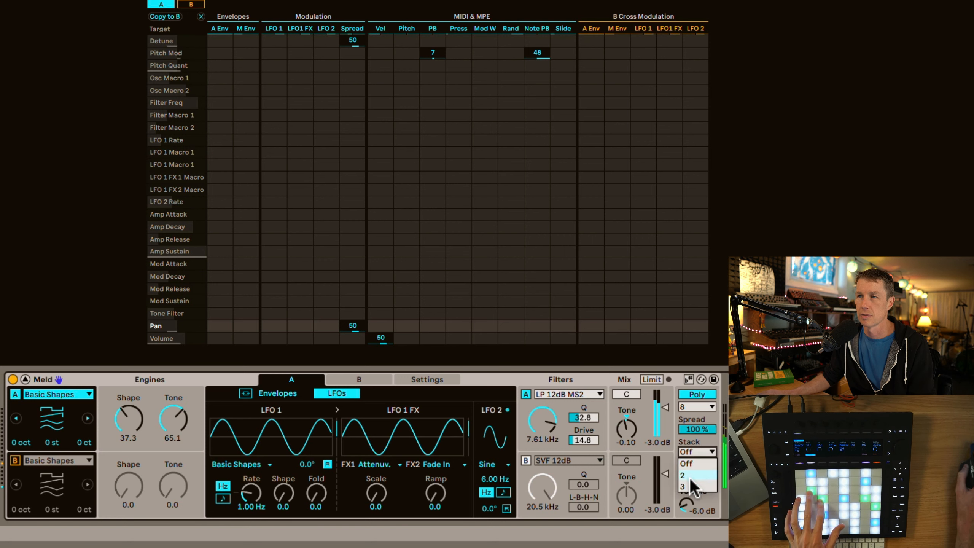
click(690, 478)
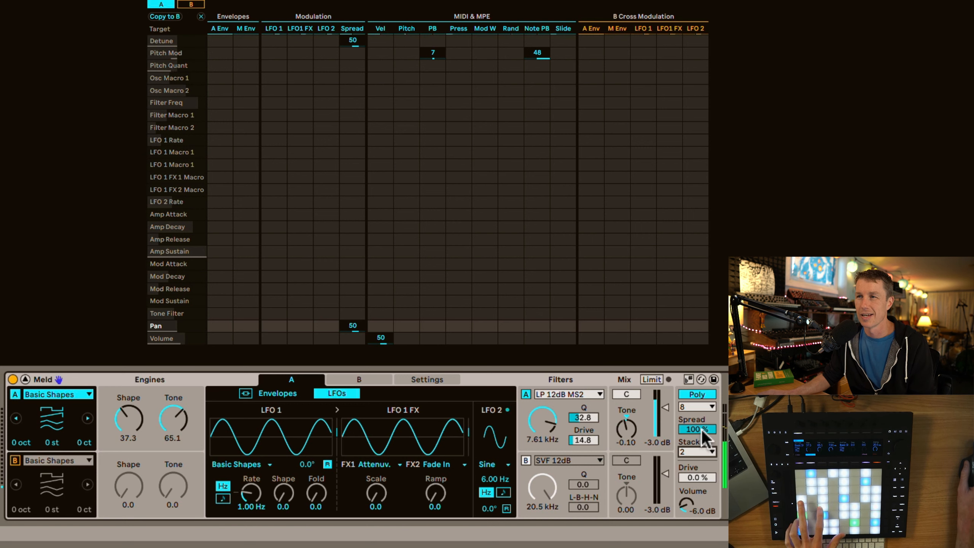
drag(702, 429, 702, 433)
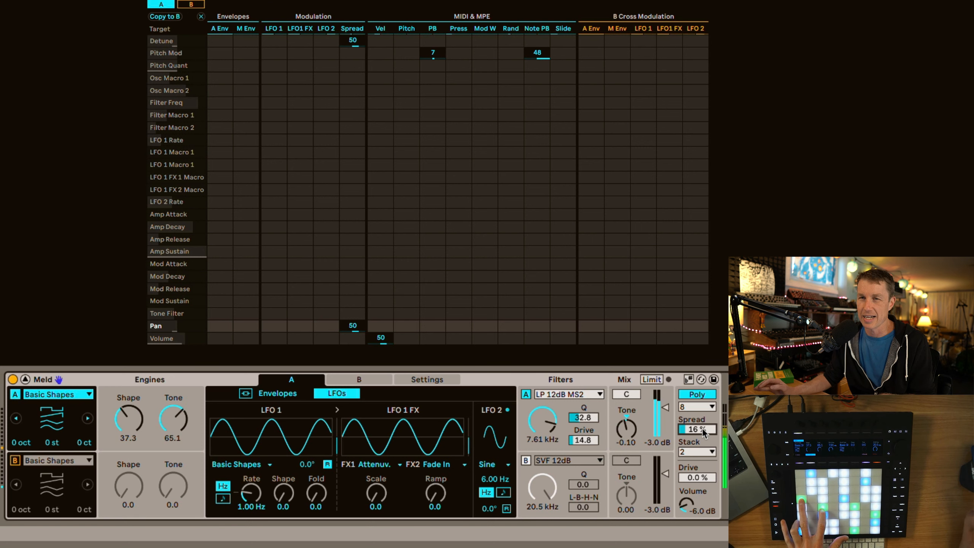
Try the output Drive at 83 % and return it to 0.0 %
click(703, 475)
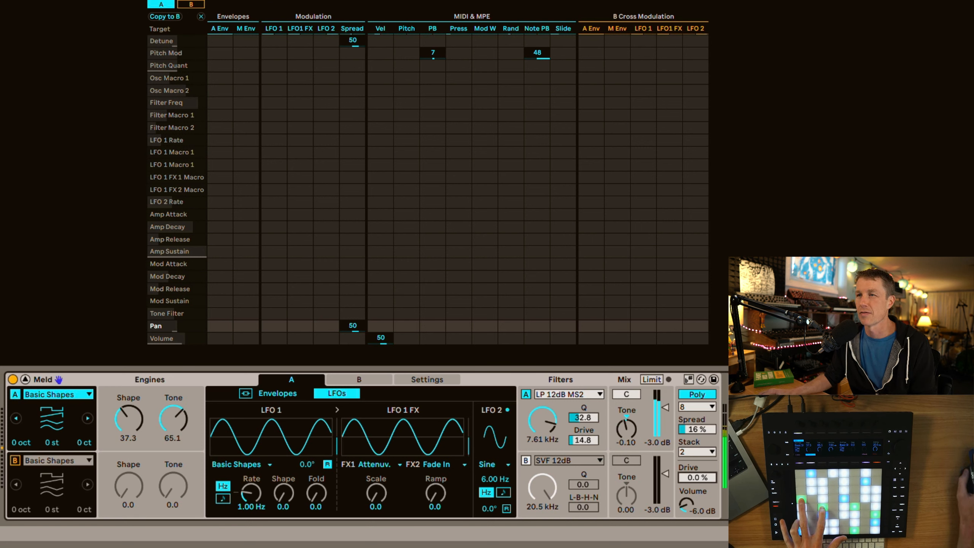
drag(704, 475, 703, 466)
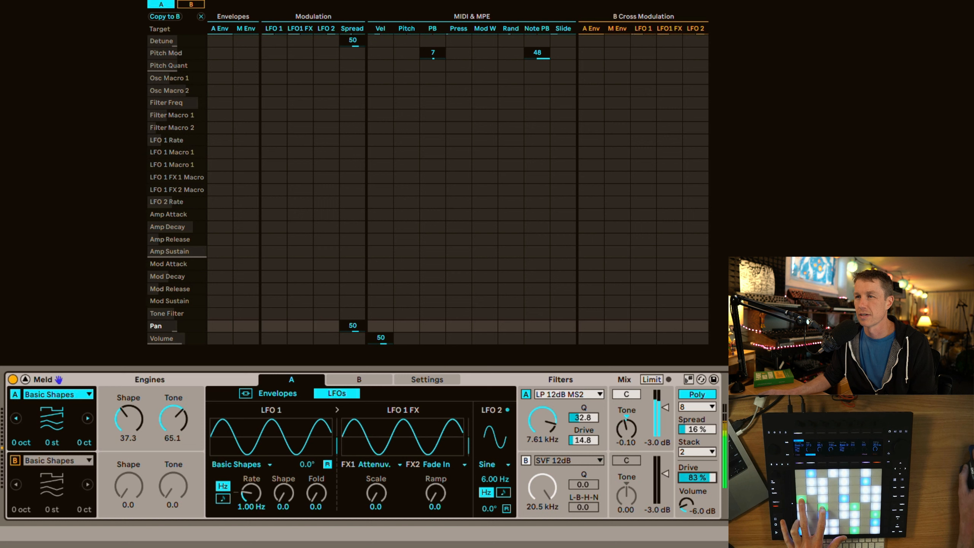
drag(704, 475, 704, 495)
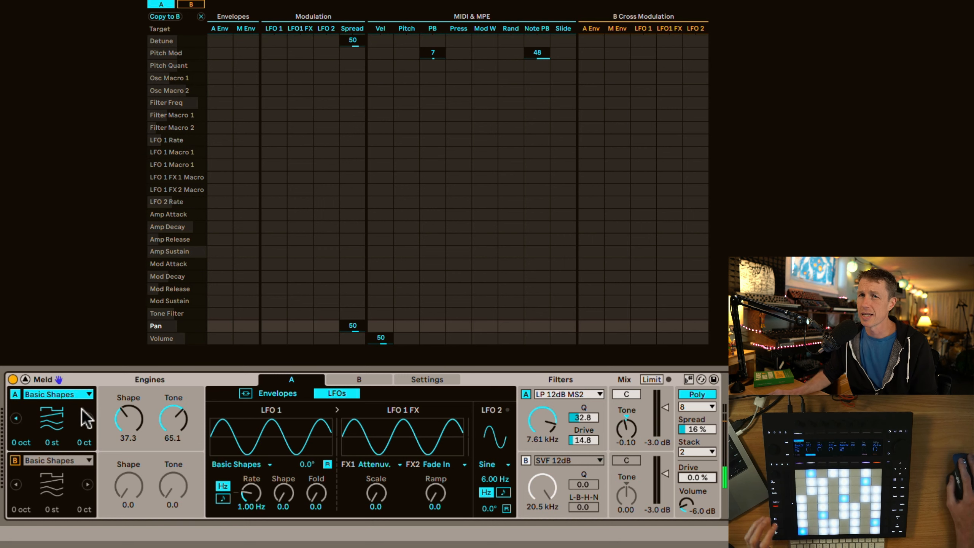
Try Dual Basic Shapes as engine A's oscillator, and switch the engine to Fold Fm
click(70, 397)
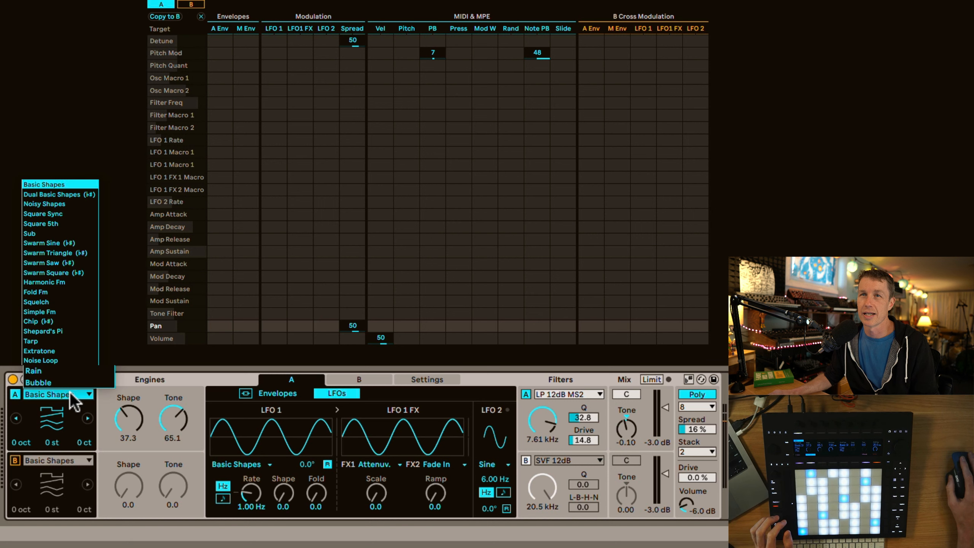
click(70, 396)
click(87, 418)
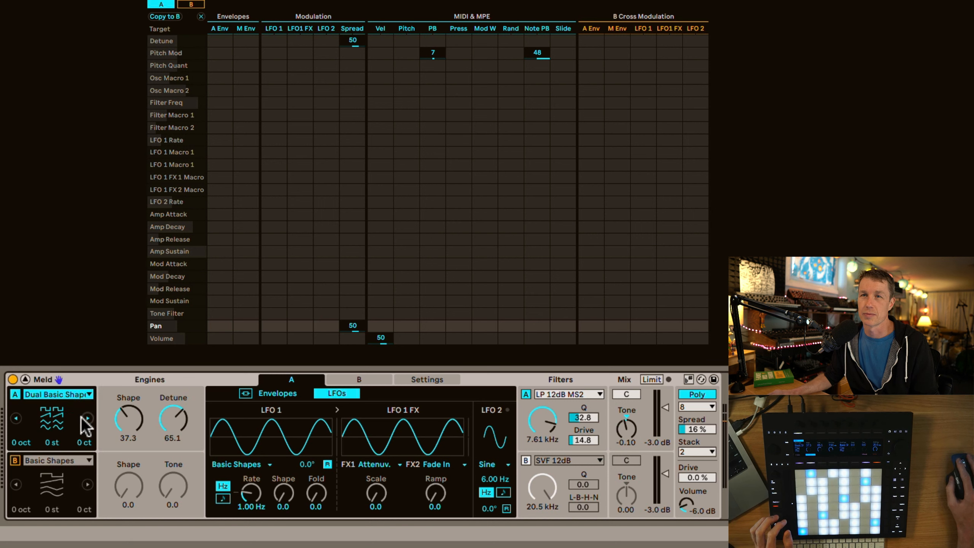
click(15, 418)
click(55, 395)
click(67, 292)
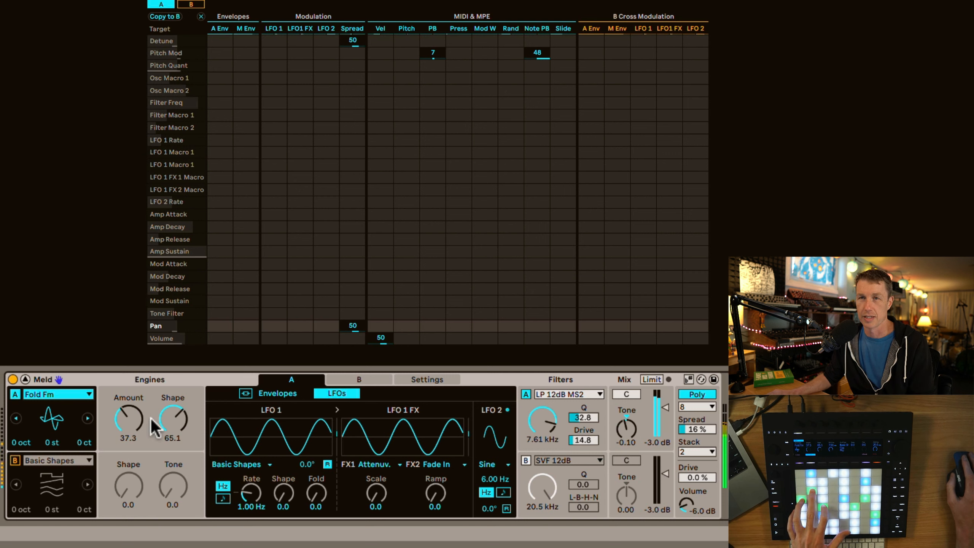
Reset filter A's frequency, engine A's mix Tone and the voice Spread to their defaults, and set Stack to Off
double_click(548, 422)
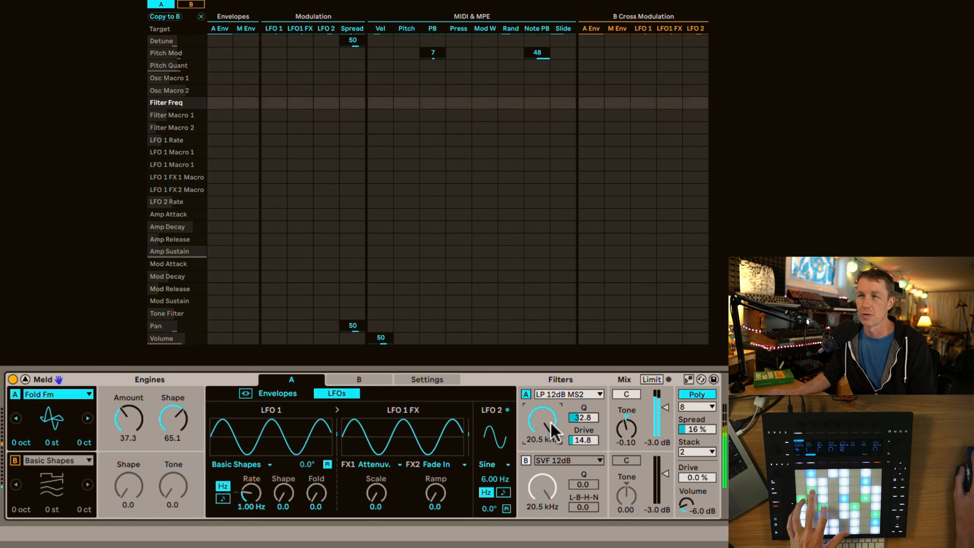
click(637, 424)
double_click(629, 425)
double_click(703, 430)
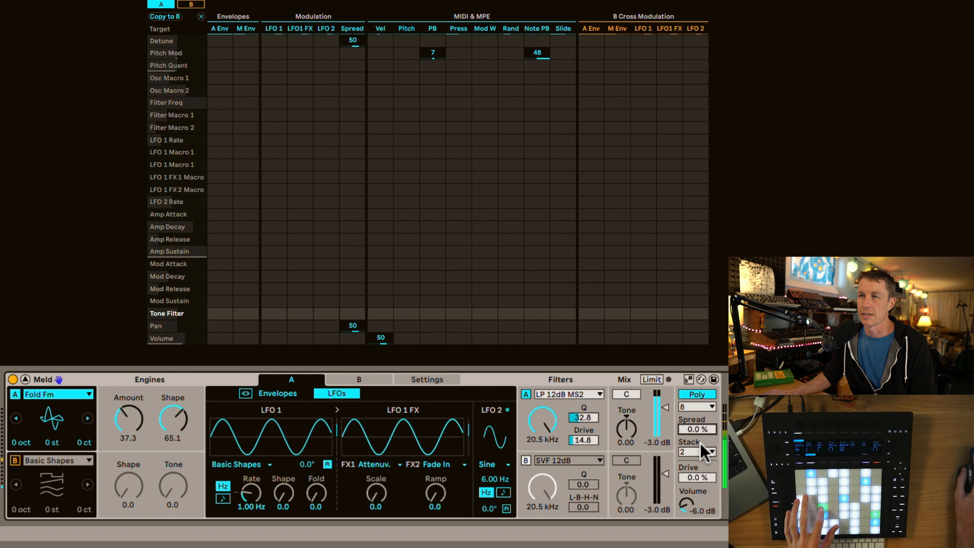
double_click(700, 451)
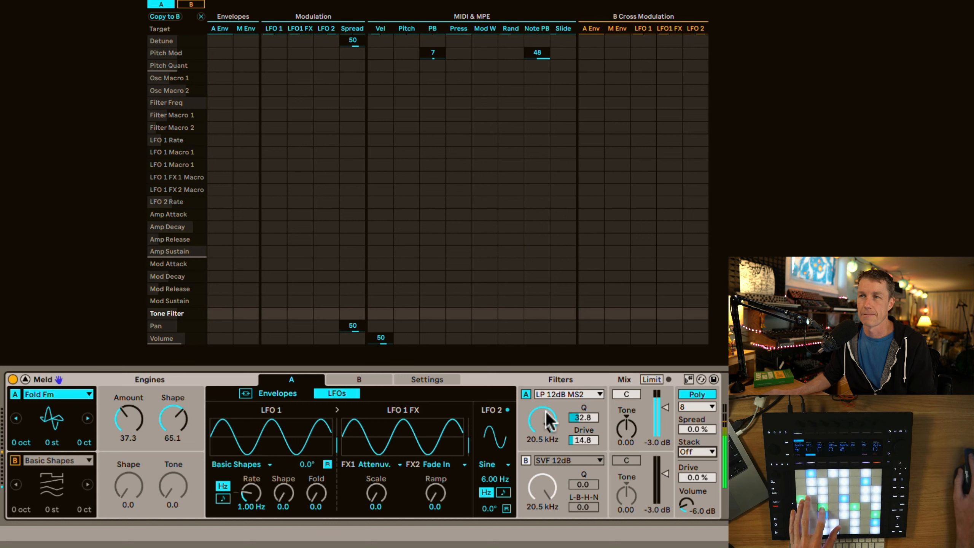
Set filter A's Q to 26.6 and frequency to 5.78 kHz, and Fold Fm's Amount to 68.3 and Shape to 13.5
double_click(584, 418)
drag(545, 429, 545, 445)
mouse_move(131, 422)
mouse_down()
mouse_move(130, 407)
mouse_move(130, 434)
mouse_up()
drag(173, 419, 173, 428)
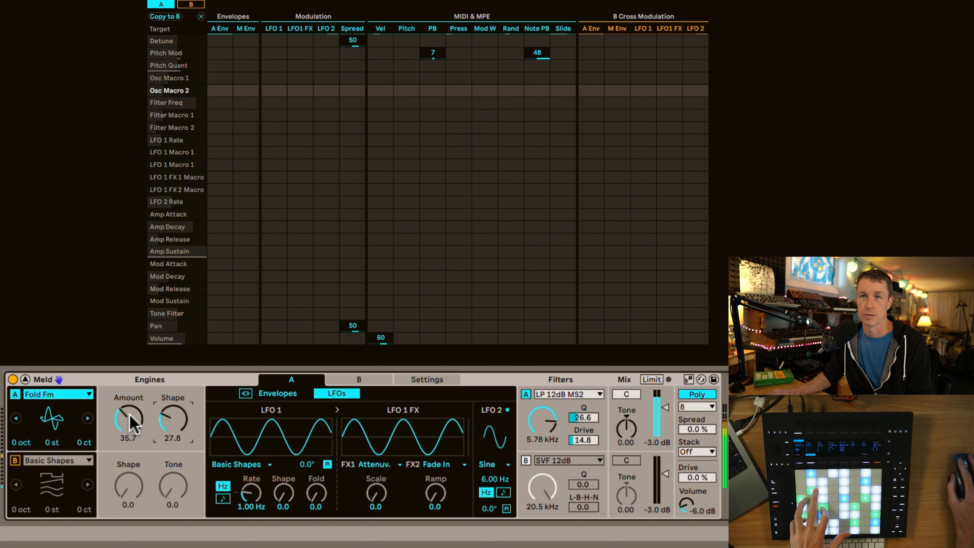
drag(131, 420, 161, 426)
drag(132, 416, 132, 409)
Switch engine A to the Squelch oscillator with Amount at 35.7 and Feedback at 36.5
click(87, 419)
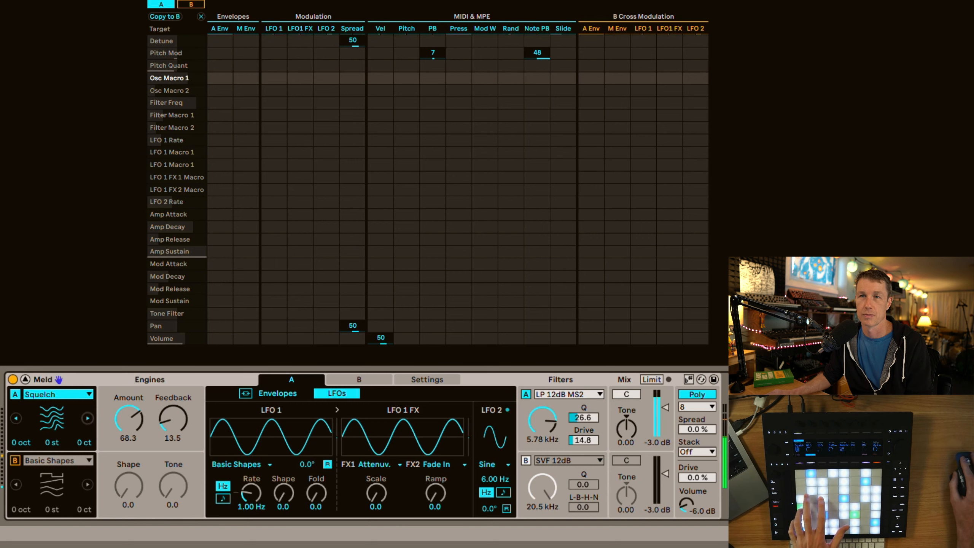
drag(129, 418, 173, 403)
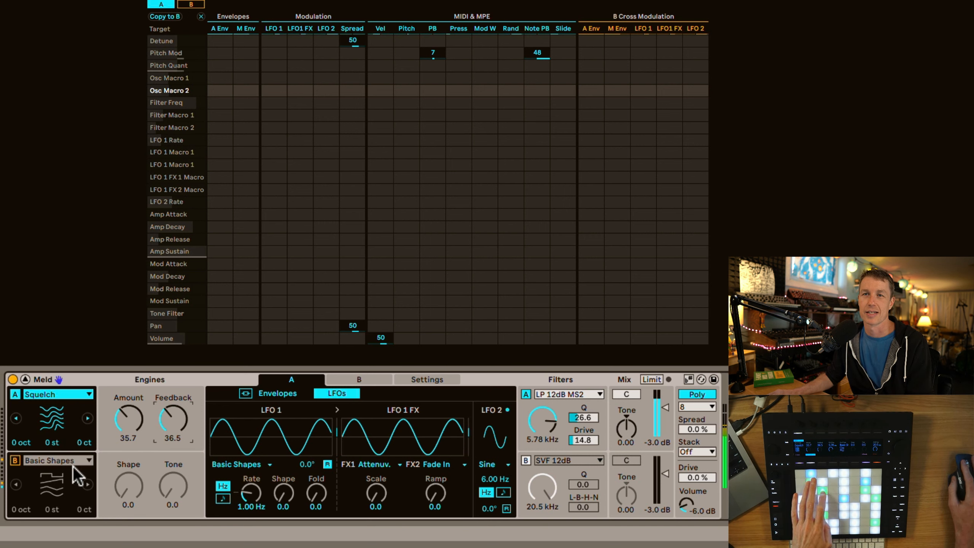
click(77, 396)
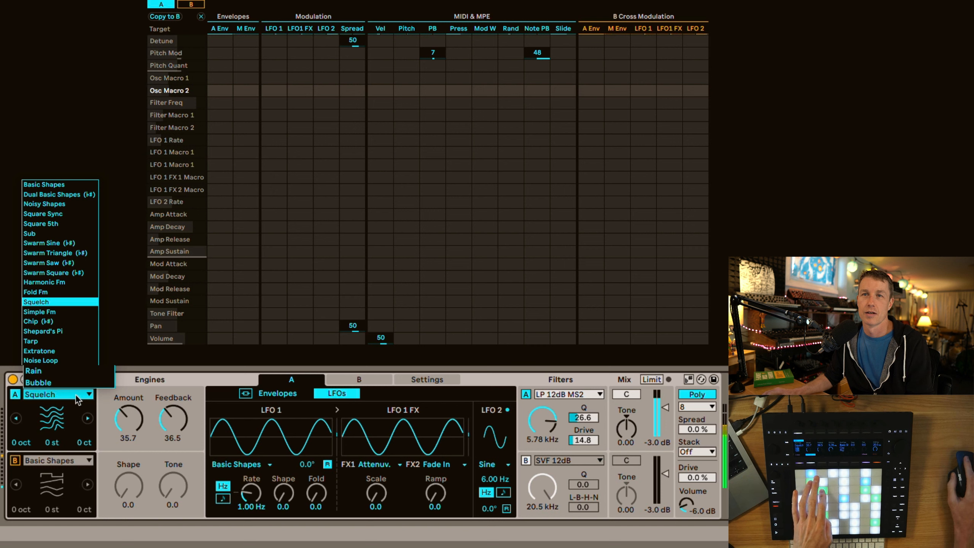
click(59, 463)
Enable engine B and set its oscillator to Bitgrunge with Freq at 23.8 and Mult at 57.9
click(14, 460)
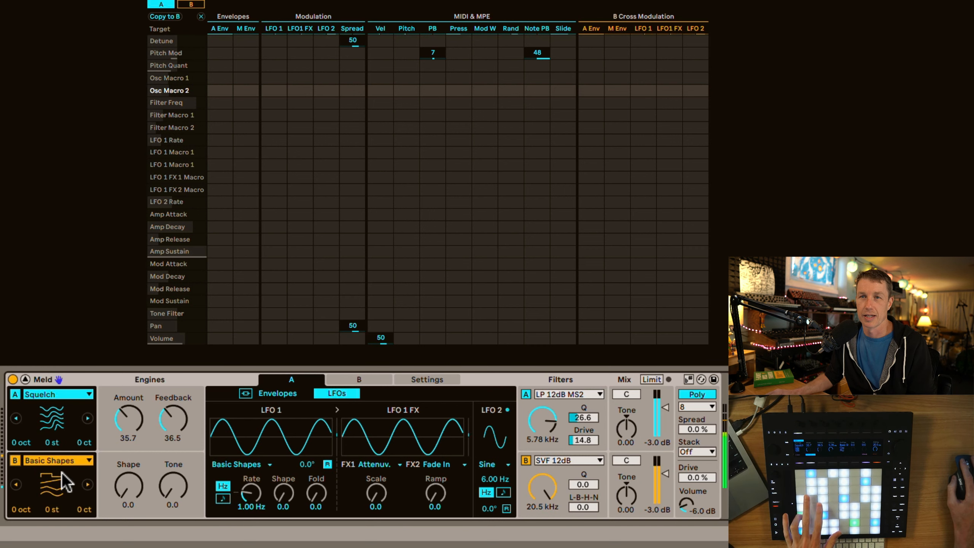
click(79, 464)
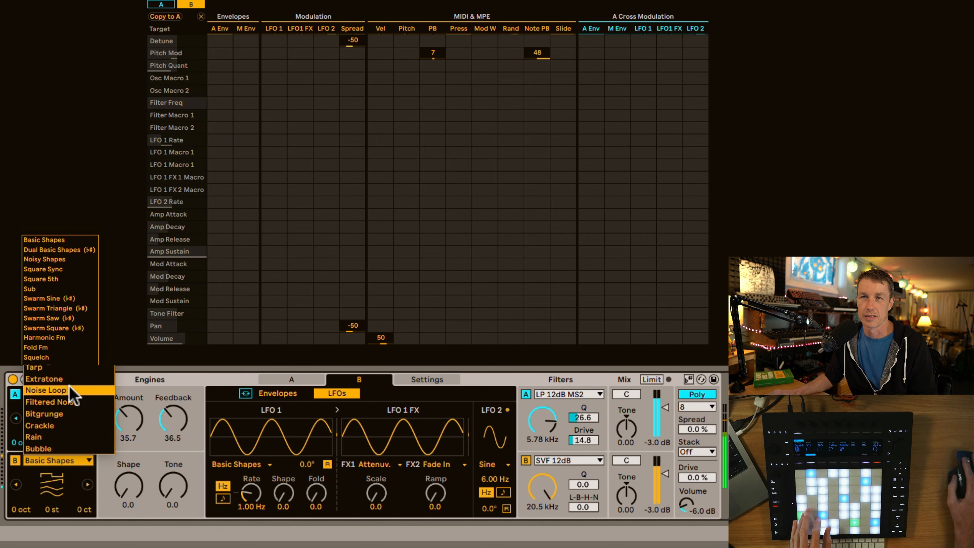
click(63, 414)
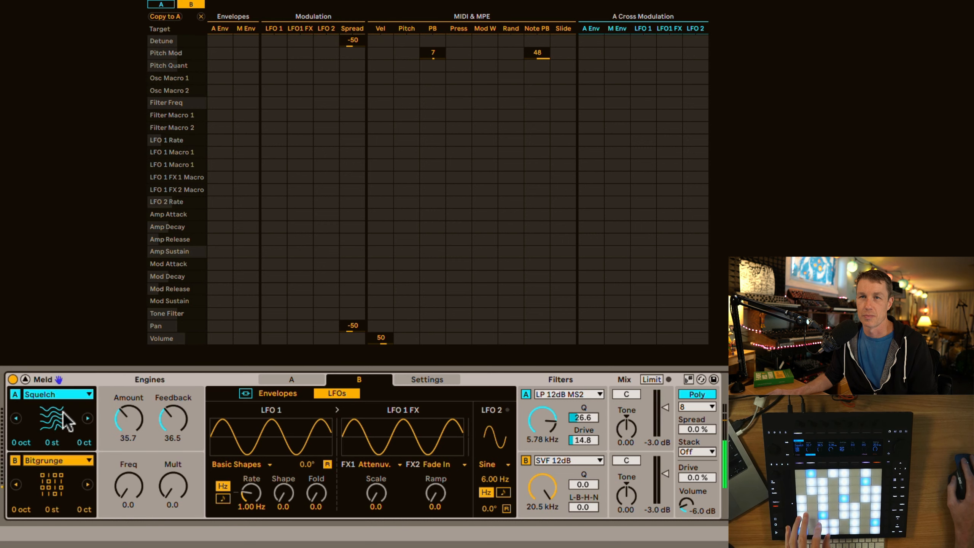
mouse_move(129, 485)
mouse_down()
mouse_move(177, 478)
mouse_move(177, 451)
mouse_move(129, 494)
mouse_up()
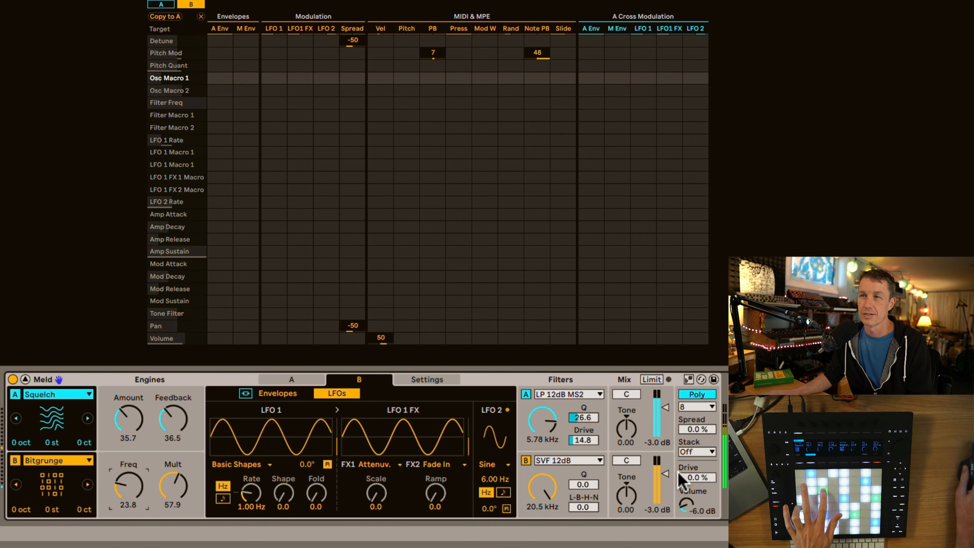
Set engine B's volume to -22 dB and mix Tone to 0.11, and filter B to 104 Hz, Q 23.4 and L-B-H-N 62.5
drag(668, 477, 668, 487)
drag(582, 510, 543, 502)
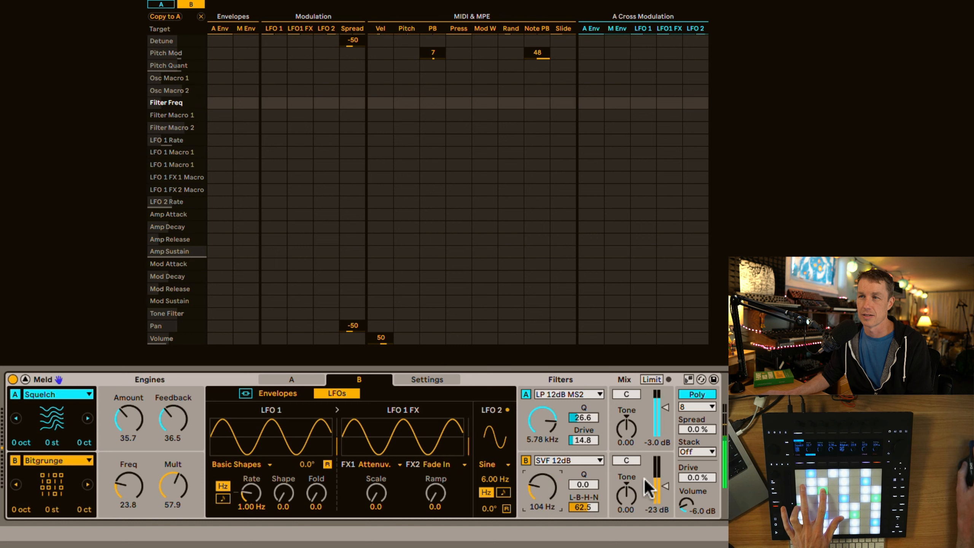
drag(646, 480, 572, 482)
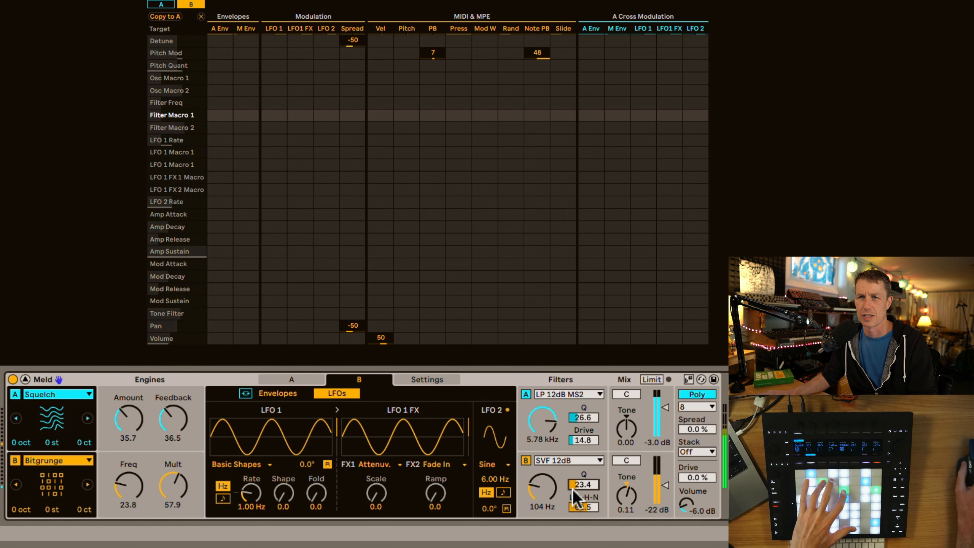
Switch engine B to Rain, with its volume at -3.0 dB, filter frequency at 20.5 kHz and L-B-H-N at 0.0
click(60, 460)
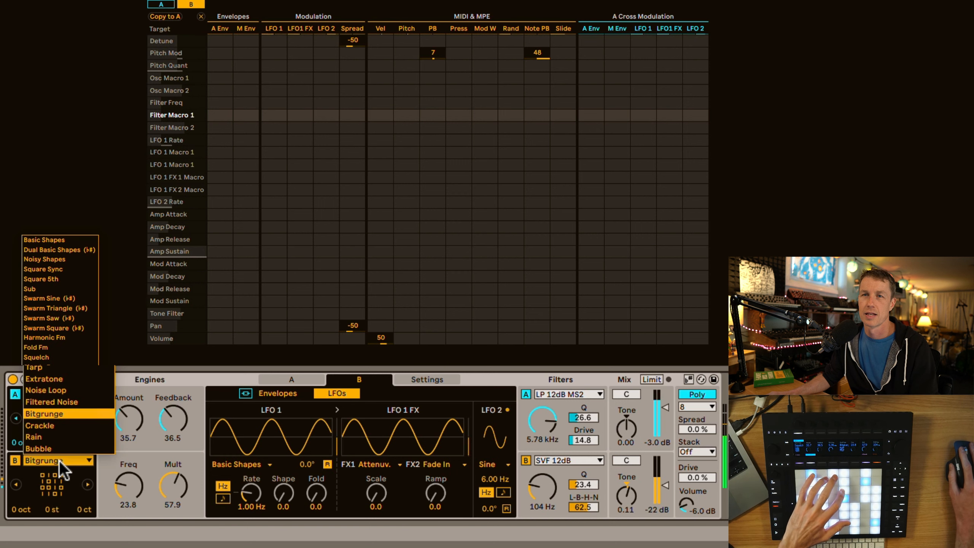
click(68, 437)
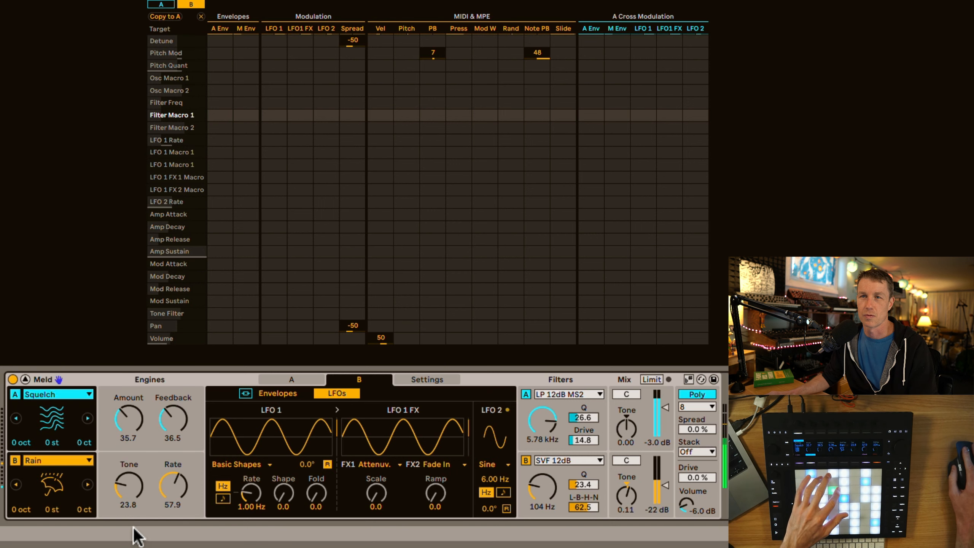
double_click(666, 486)
drag(549, 488, 549, 449)
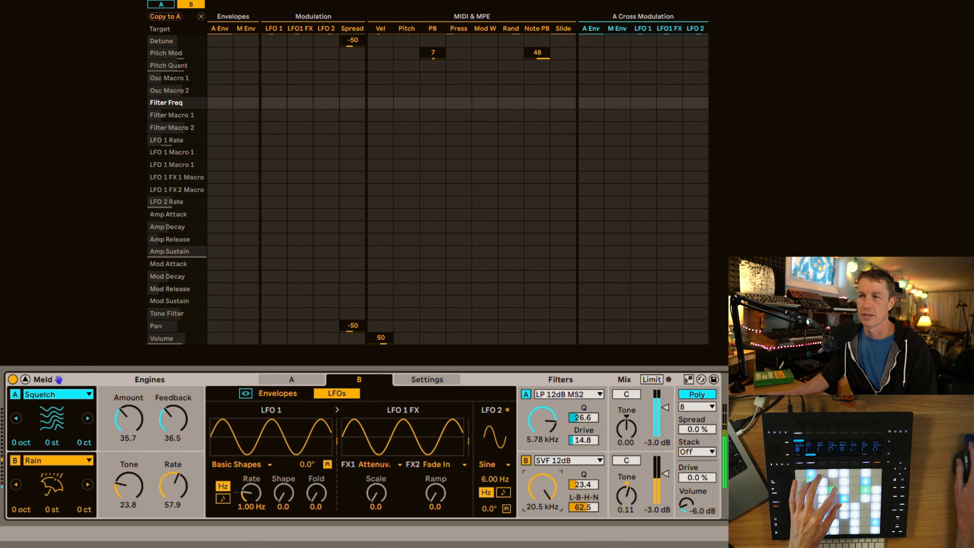
double_click(585, 507)
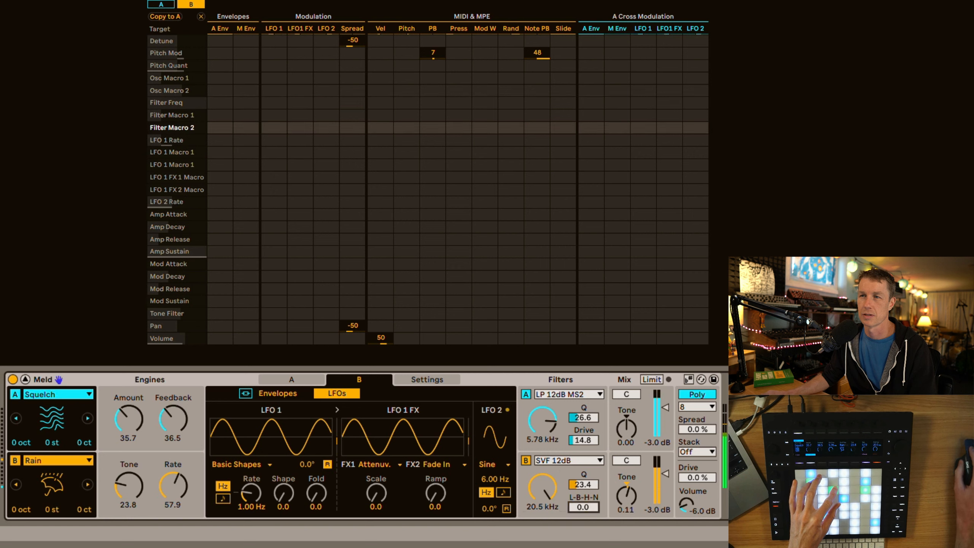
Turn off engine A, and set engine B's Rain Tone to 29.4 and Rate to 0.0
click(16, 394)
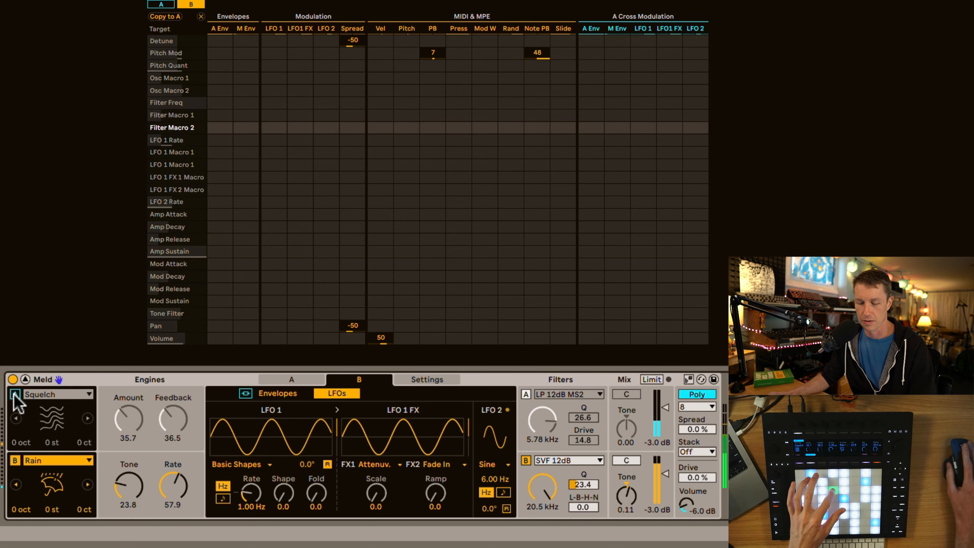
drag(115, 487, 115, 469)
drag(180, 492, 129, 521)
drag(129, 486, 129, 488)
mouse_move(180, 489)
mouse_down()
mouse_move(180, 452)
mouse_move(180, 504)
mouse_up()
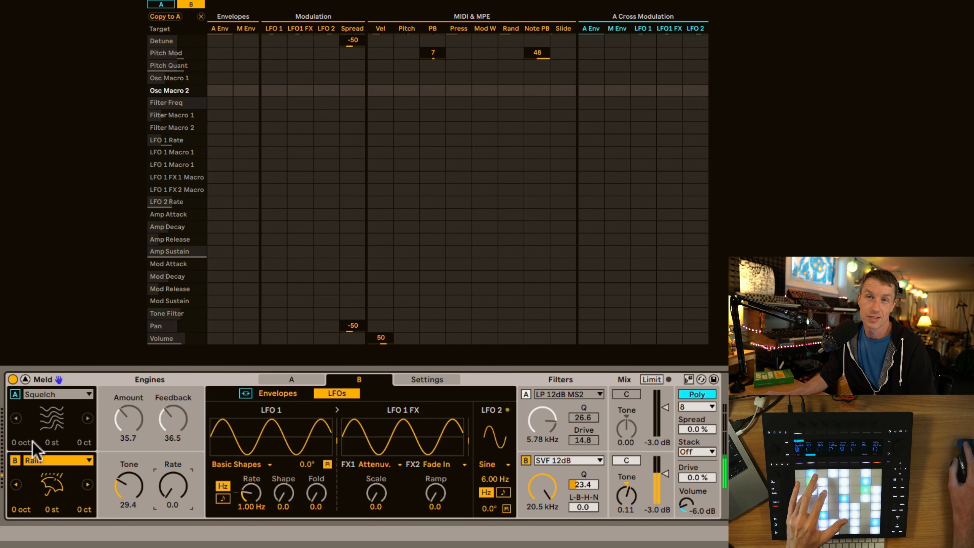
Switch engine B to the Bubble oscillator with Density at 47.6 and Spread at 49.2
click(40, 455)
click(55, 442)
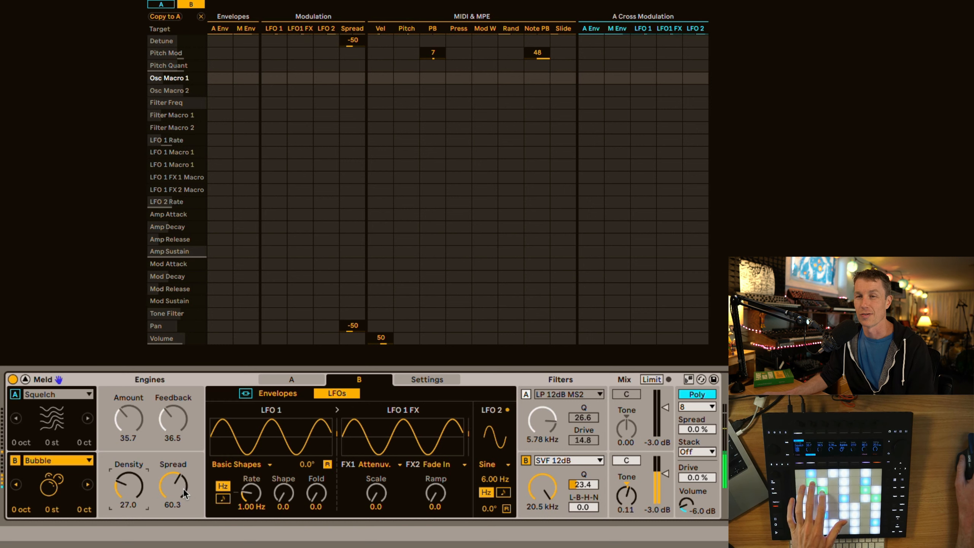
drag(183, 489, 182, 506)
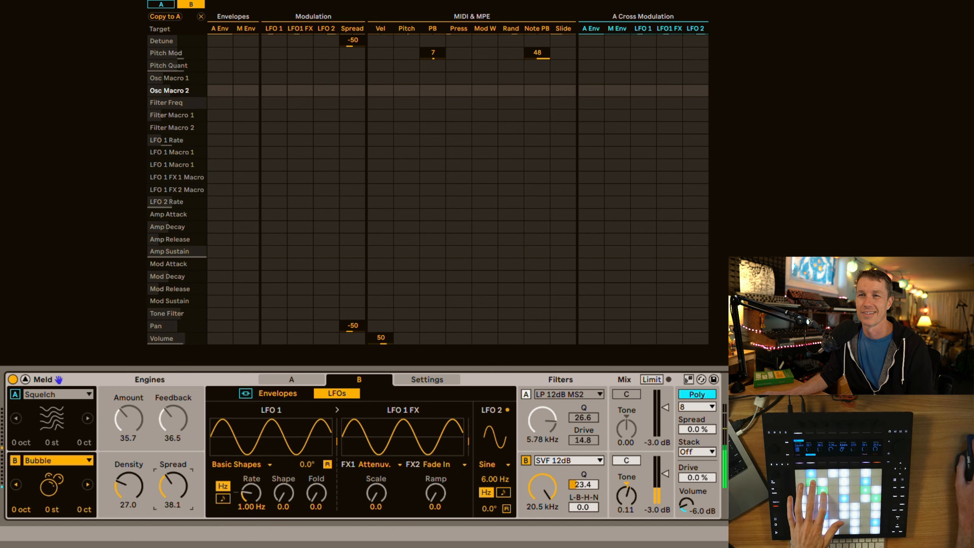
drag(169, 486, 97, 470)
Switch engine B to the Tarp oscillator with Decay at 50.0 and Tone at 45.2
click(85, 460)
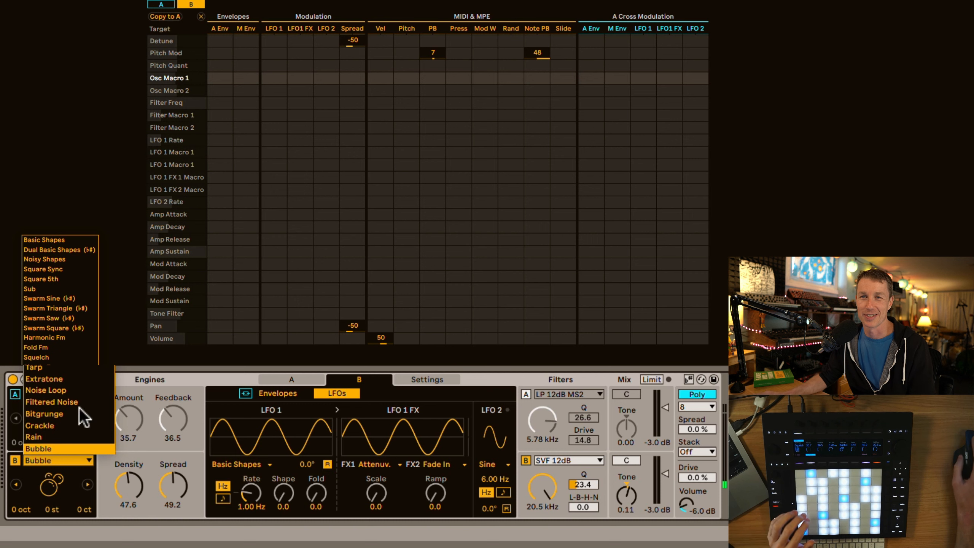
click(70, 367)
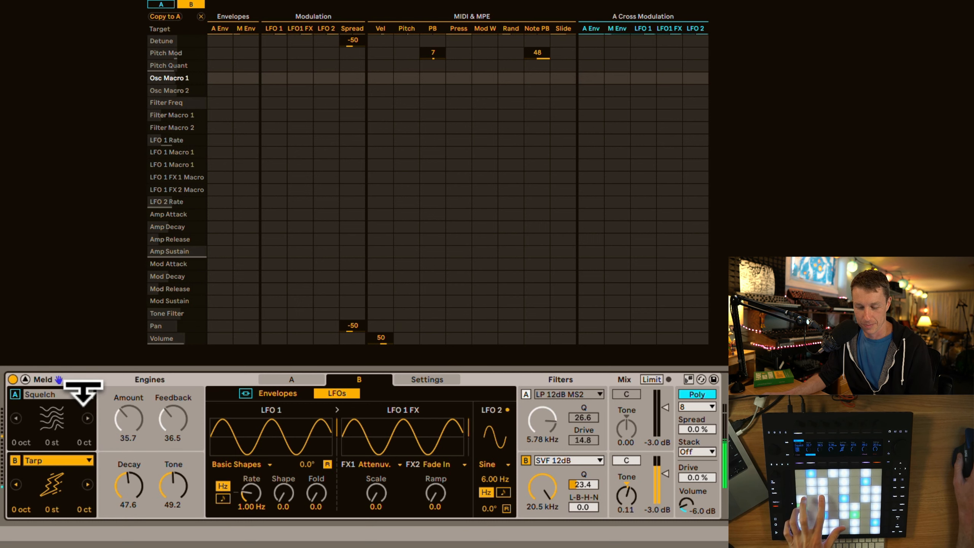
drag(128, 485, 170, 513)
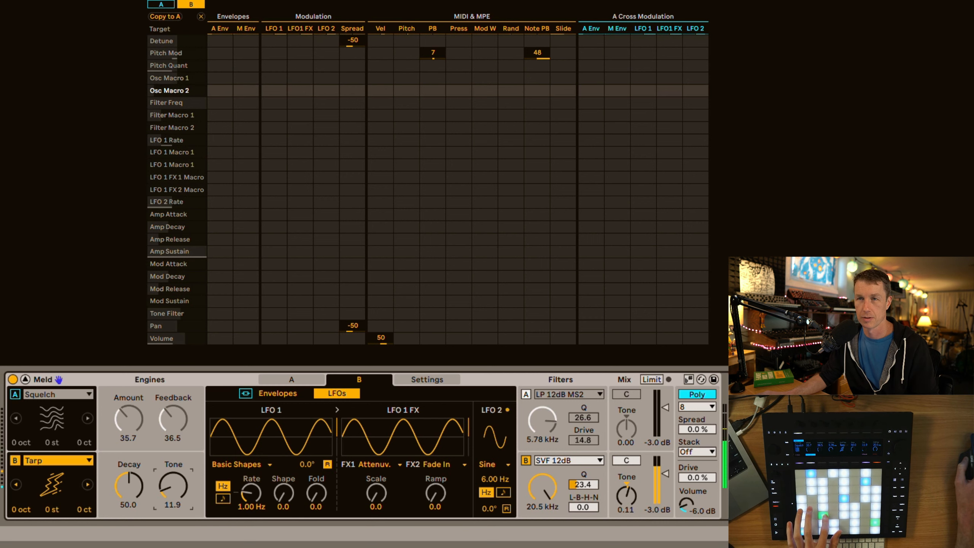
drag(170, 507, 170, 486)
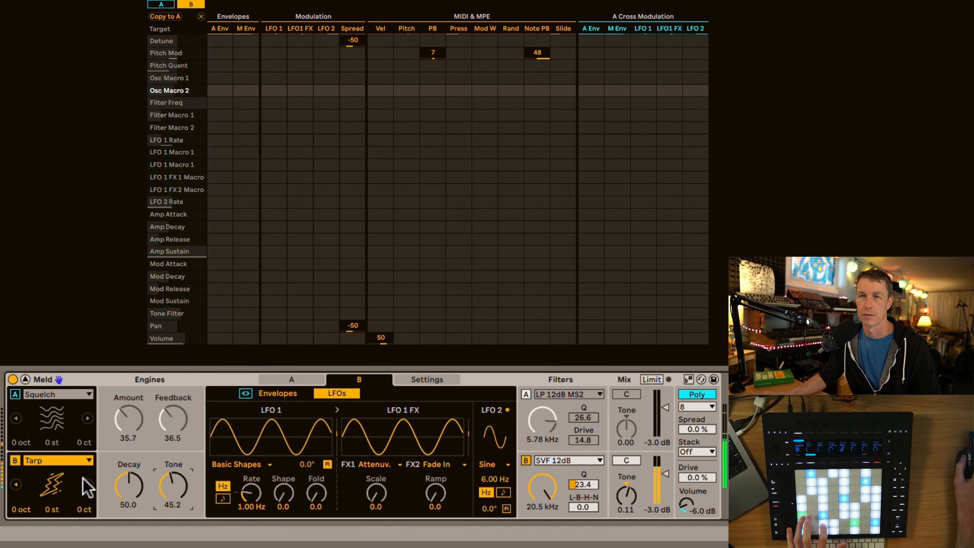
Switch engine B's oscillator to Chip
click(70, 461)
click(67, 368)
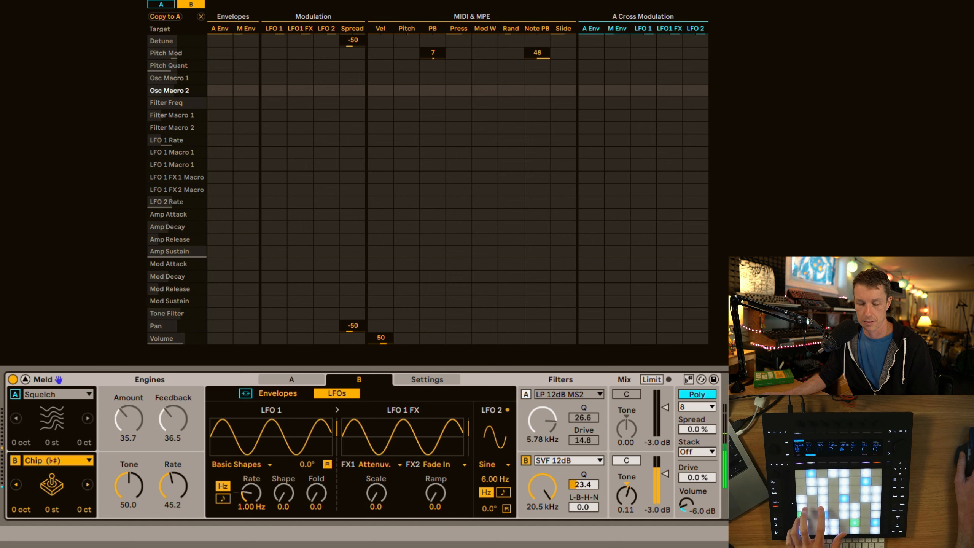
Set engine B's Chip Tone to 5.6 and Rate to 27.0, and switch it to Simple Fm with Amount 20.6 and Ratio 46.0
drag(174, 483, 132, 505)
click(77, 462)
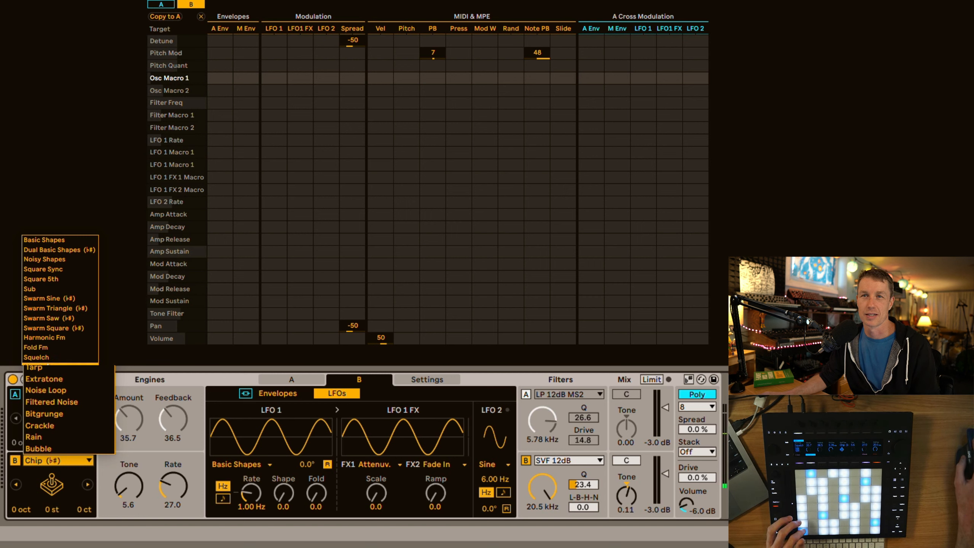
click(54, 367)
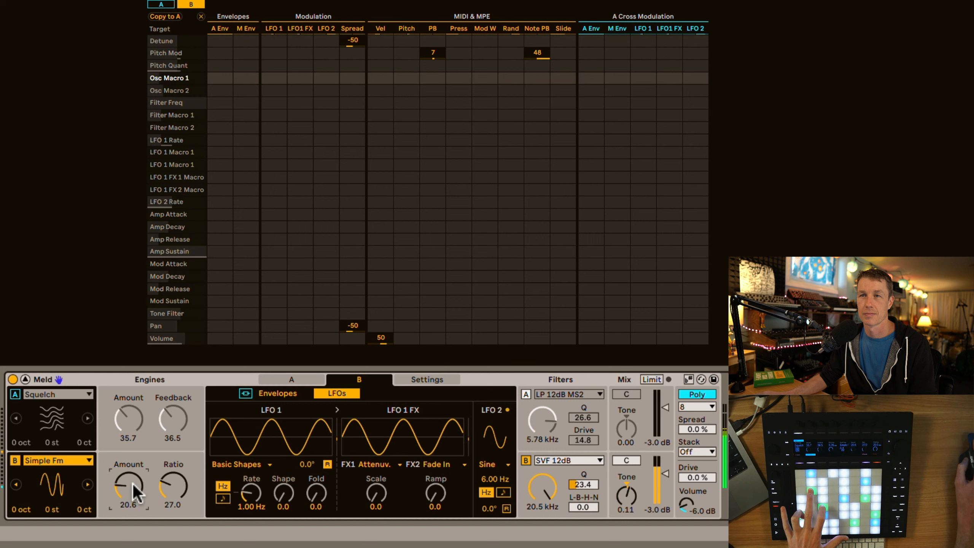
drag(175, 487, 174, 487)
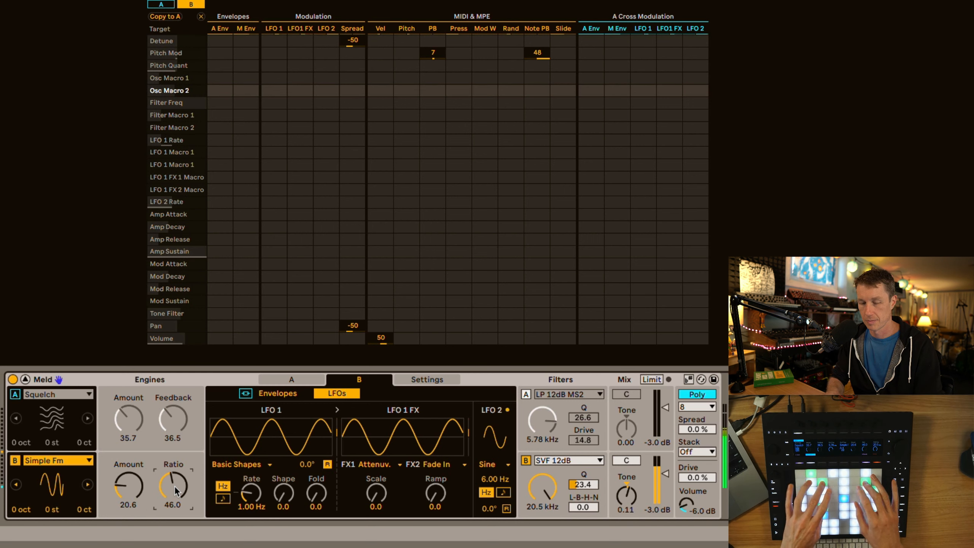
Turn engine A back on and shape its amp envelope with a 3.86 s decay and a sustain of -∞ dB
click(15, 394)
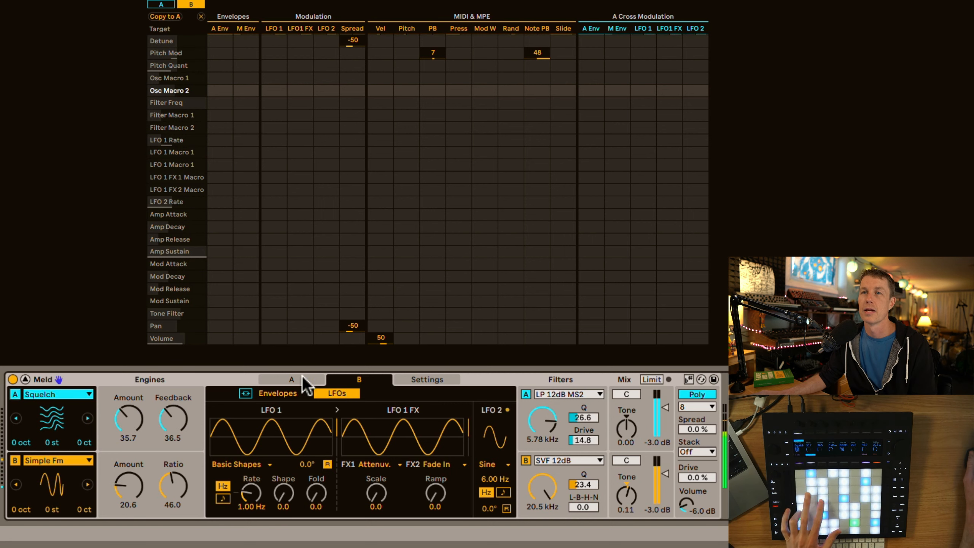
click(63, 396)
key(Escape)
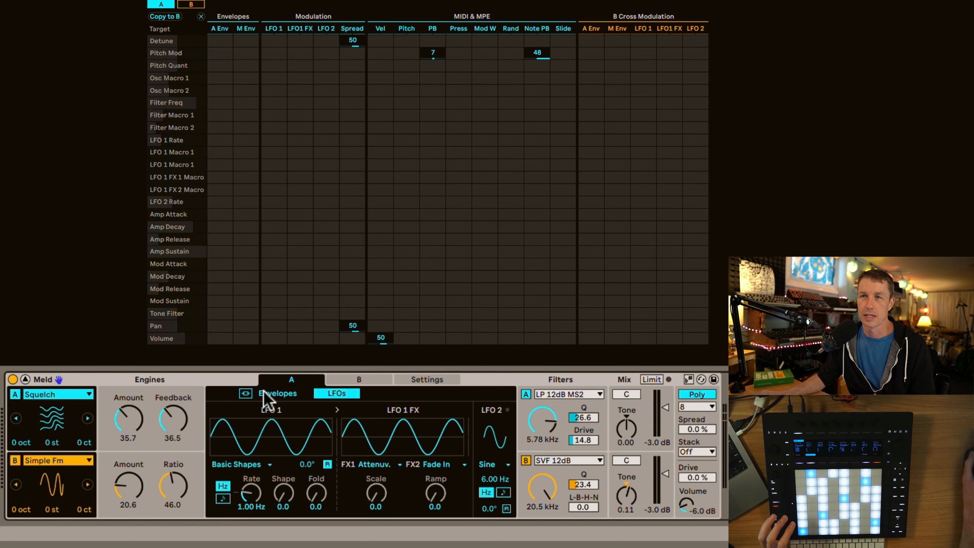
click(282, 393)
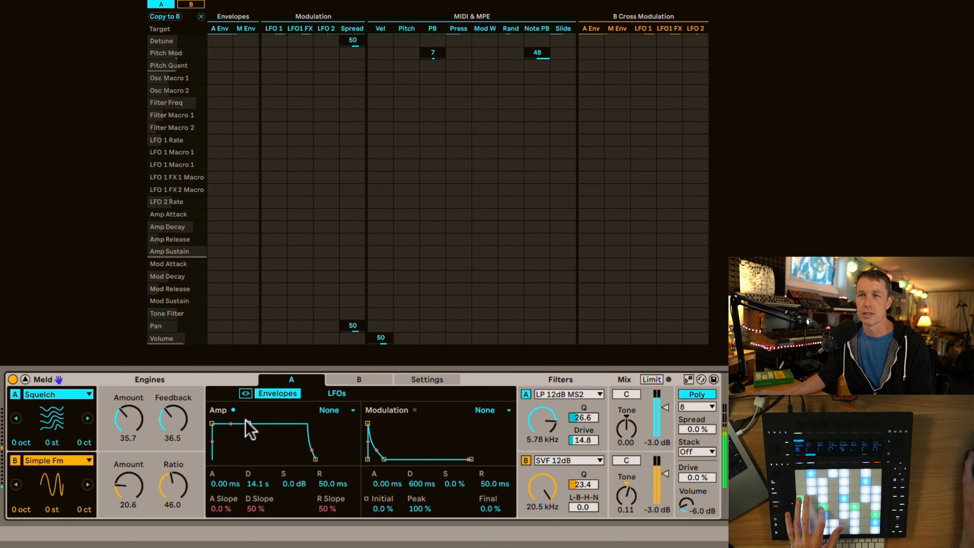
drag(246, 425, 239, 459)
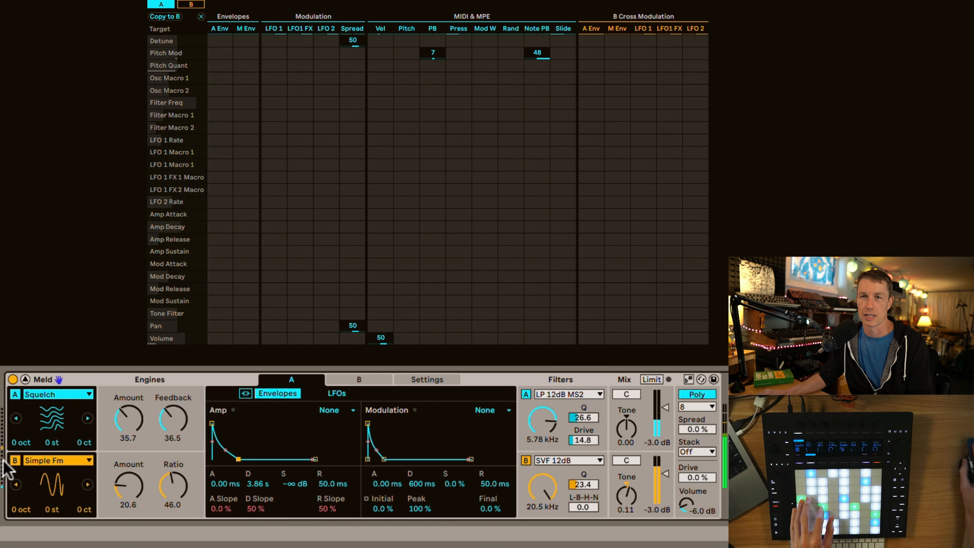
Toggle engine B off and back on, and set its amp envelope's attack to 4.71 s and release to 464 ms
click(14, 461)
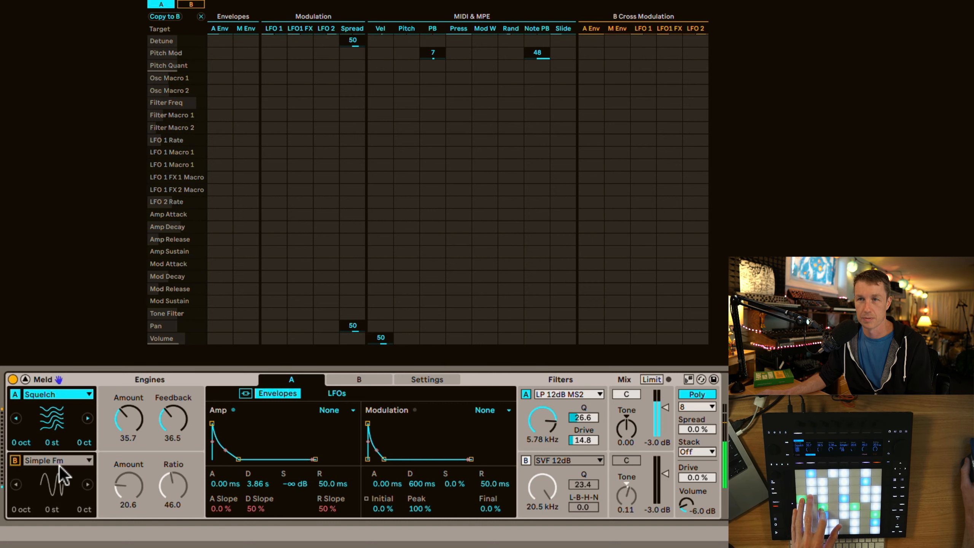
click(15, 462)
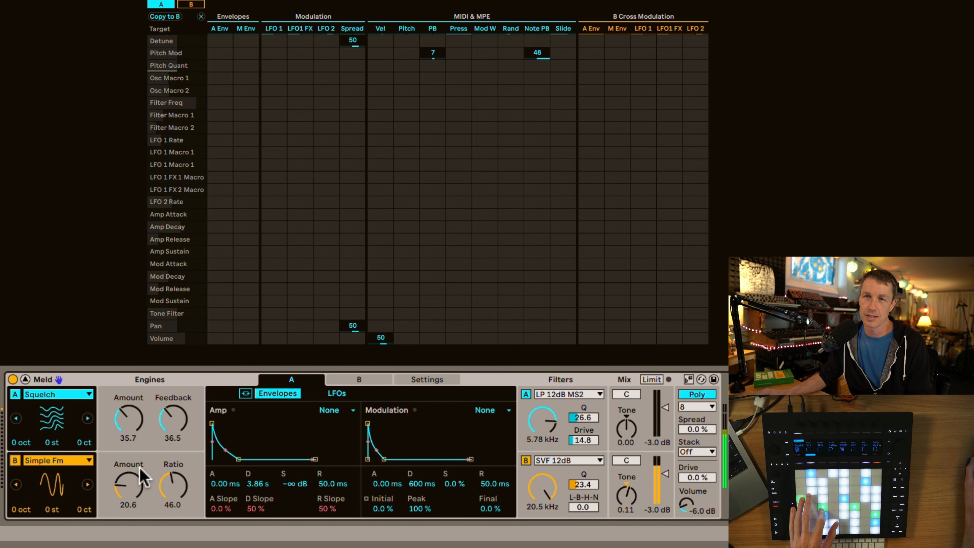
click(172, 461)
click(215, 427)
drag(212, 424, 239, 423)
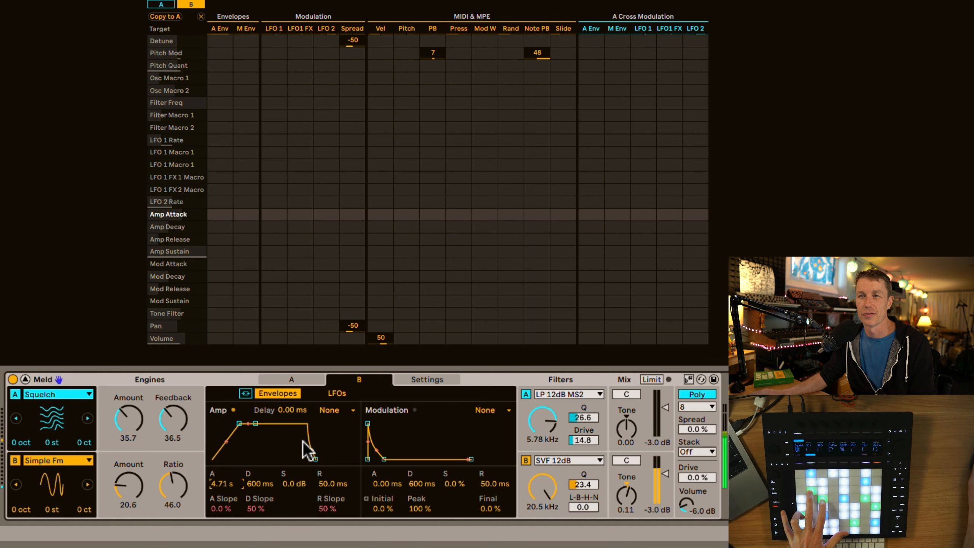
drag(317, 457, 324, 456)
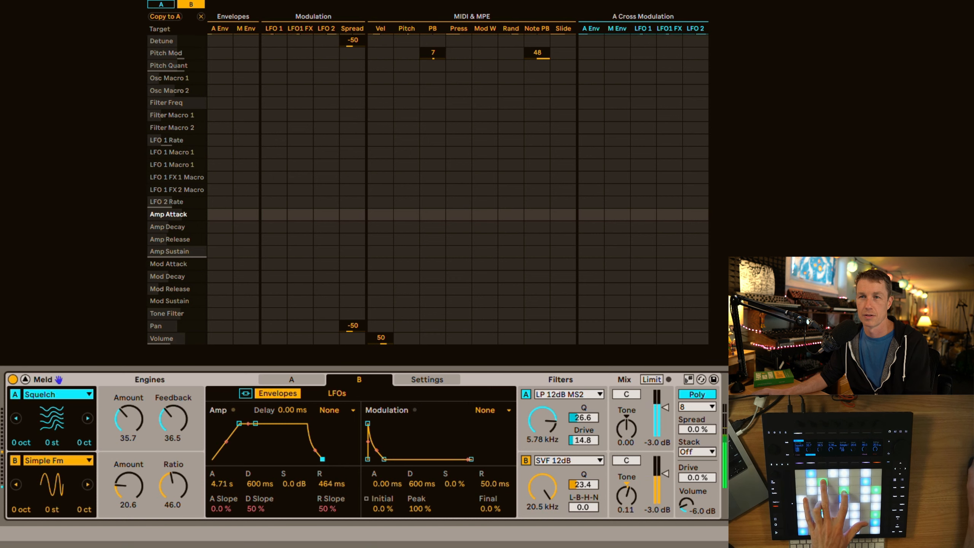
Try engine B's Ratio at 54.8 with the device's scale mode on, and at 34.9 with it off
drag(173, 486, 173, 480)
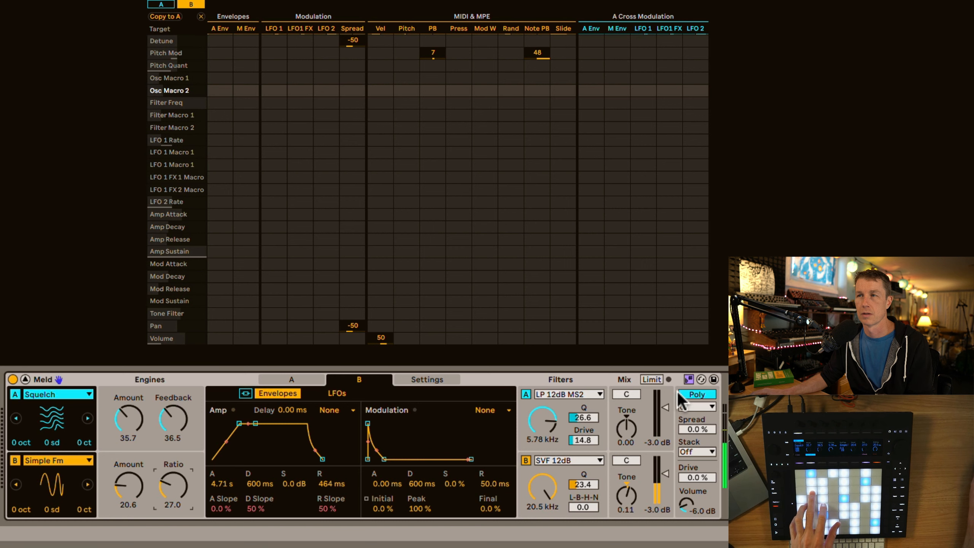
drag(175, 496, 173, 494)
click(688, 379)
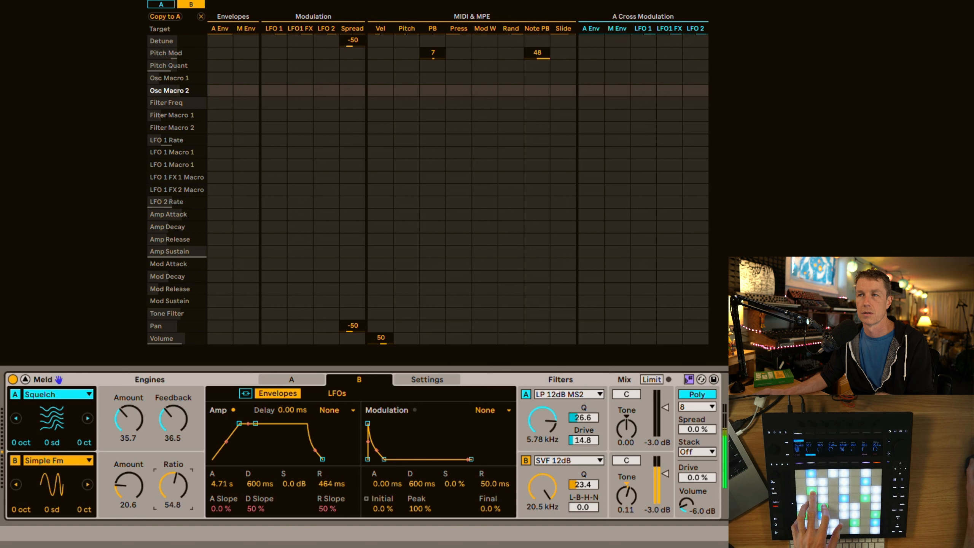
drag(173, 485, 172, 527)
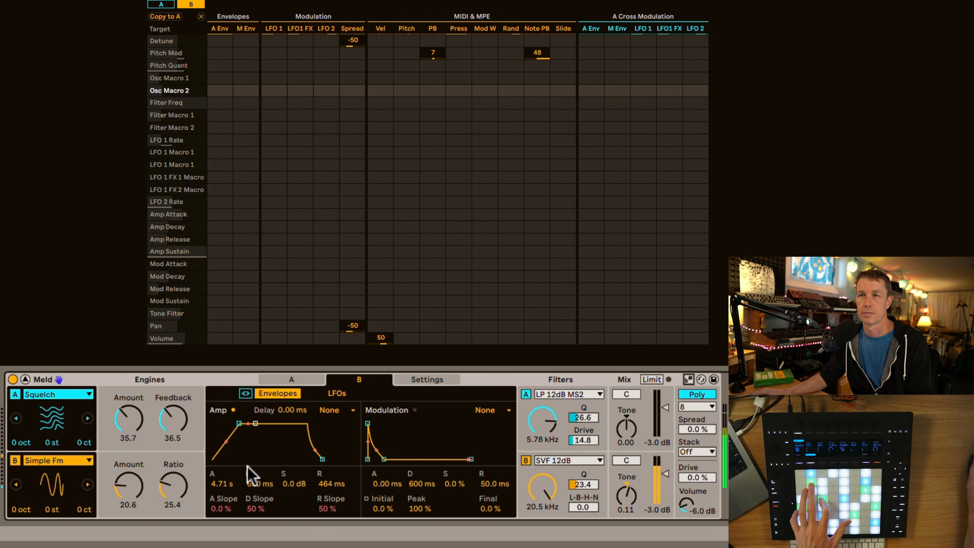
drag(185, 491, 185, 487)
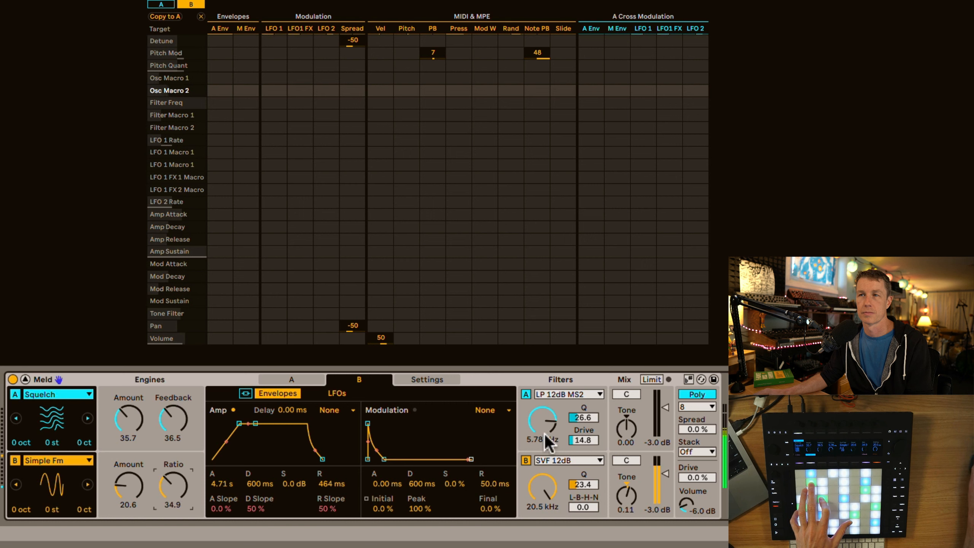
Toggle the device's scale mode repeatedly to compare it with engine B's Ratio at 31.0, leaving the mode on
click(688, 380)
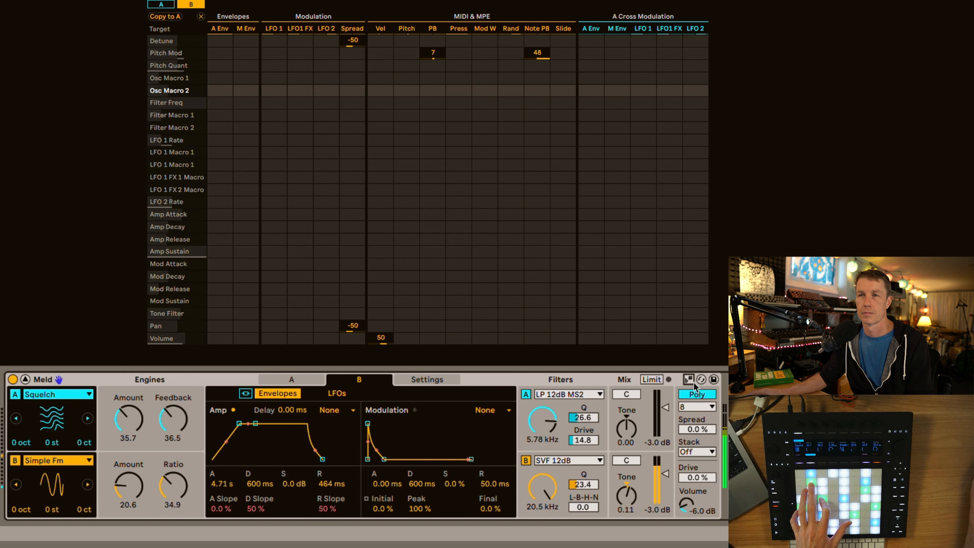
click(693, 382)
drag(162, 494, 163, 501)
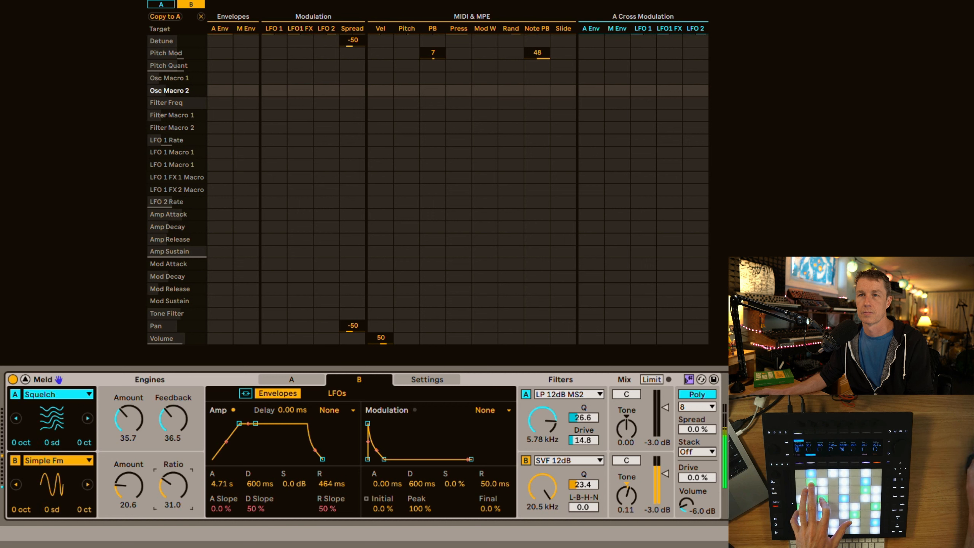
click(690, 379)
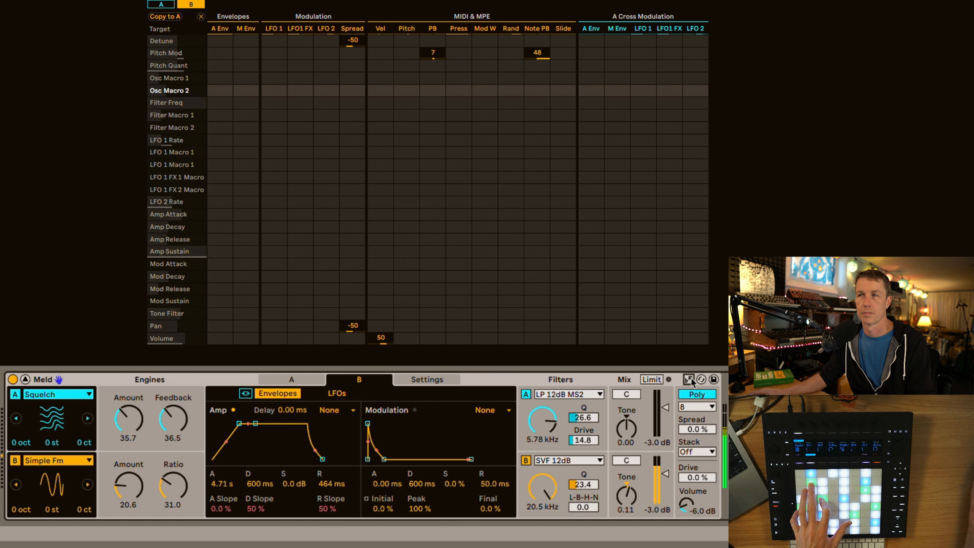
click(690, 379)
click(688, 380)
click(687, 380)
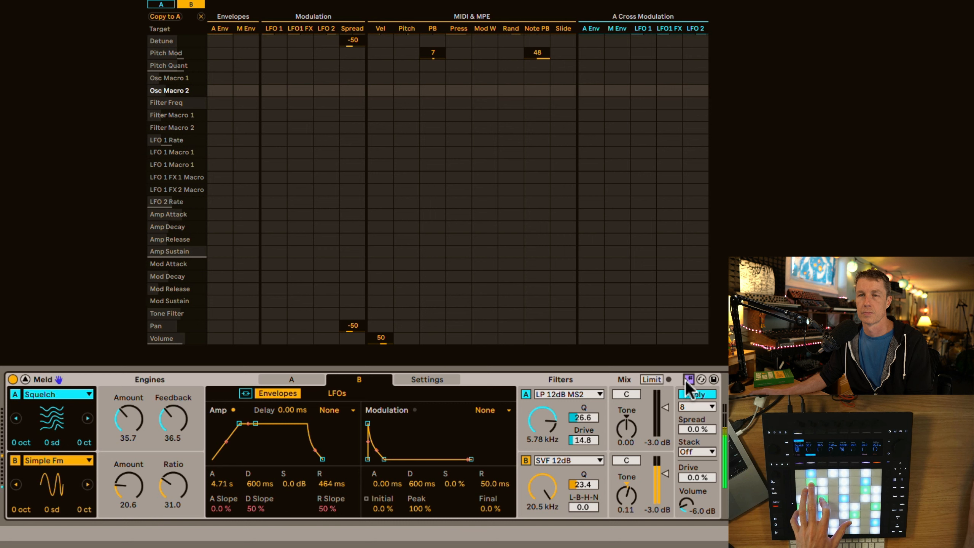
Set engine B's Ratio to 29.4 and lower its filter frequency to 11.8 kHz
drag(183, 488, 182, 486)
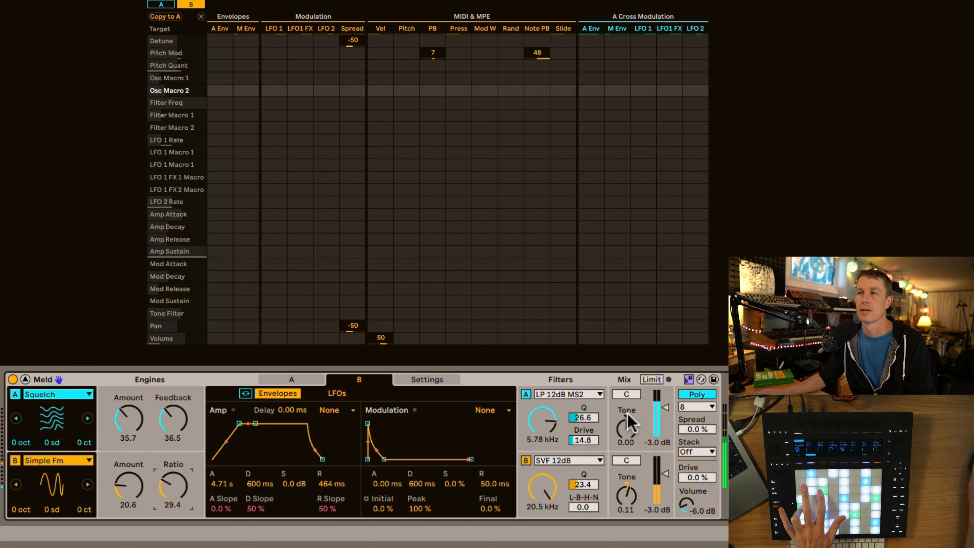
click(540, 485)
drag(540, 485, 540, 514)
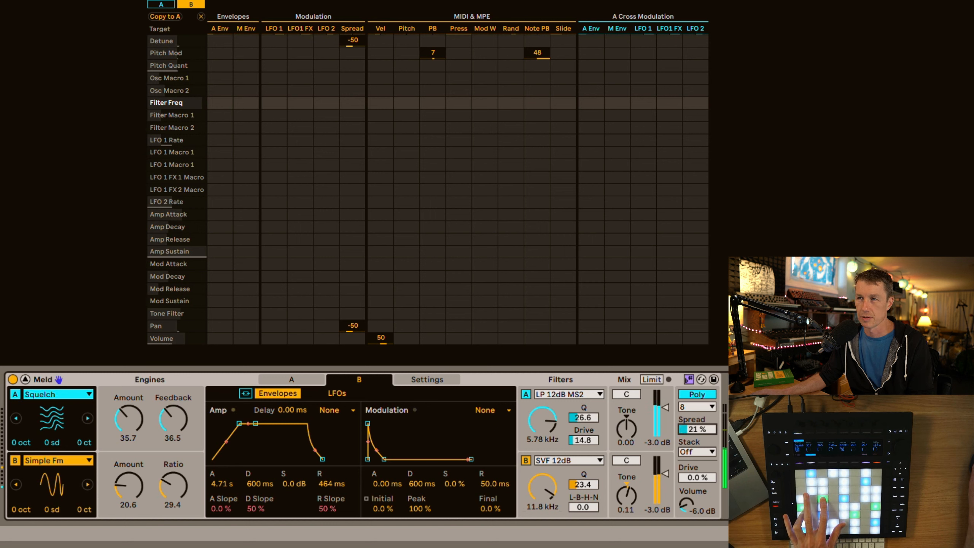
Set the voice Stack to 2 and the Spread to 19 %
click(702, 453)
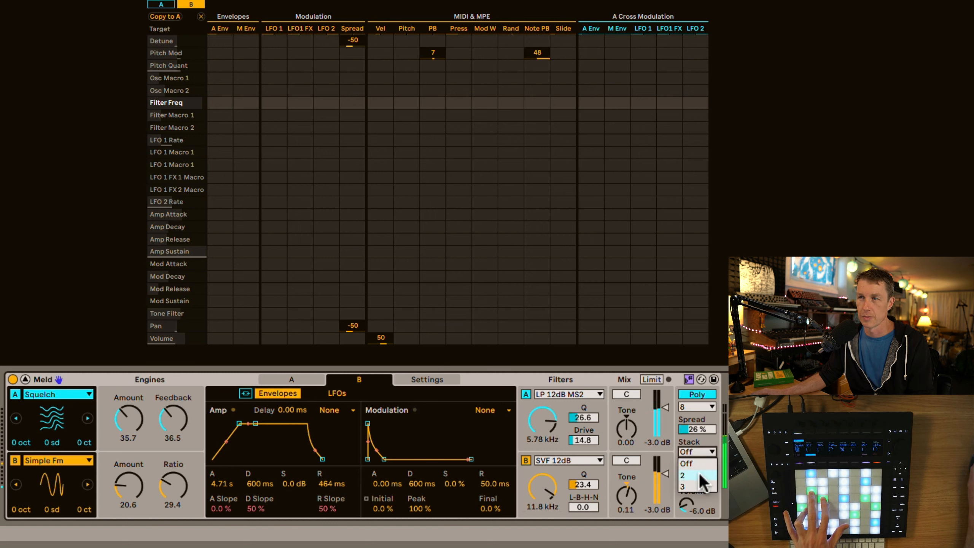
click(694, 467)
drag(696, 429, 696, 432)
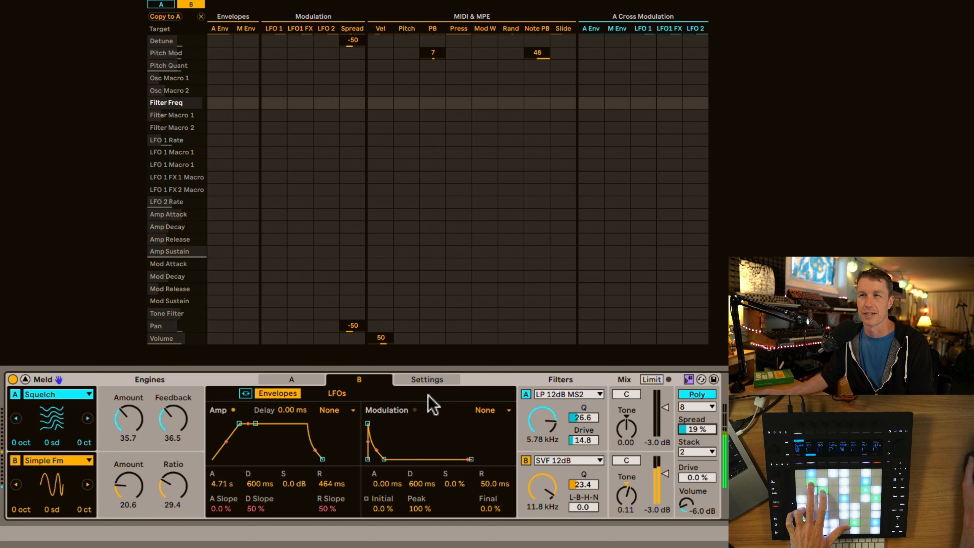
Set engine B's portamento glide time to 2.49 s
click(423, 382)
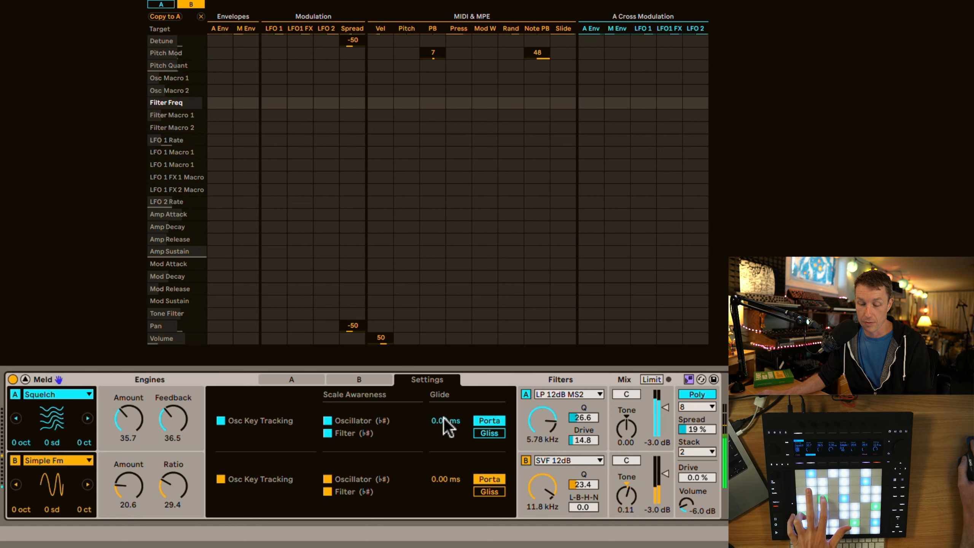
click(446, 479)
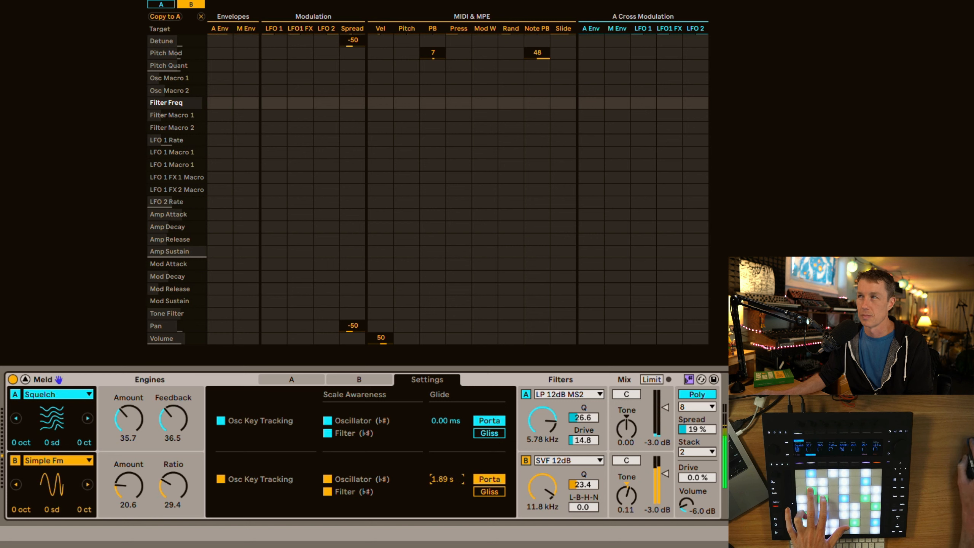
drag(439, 472, 438, 467)
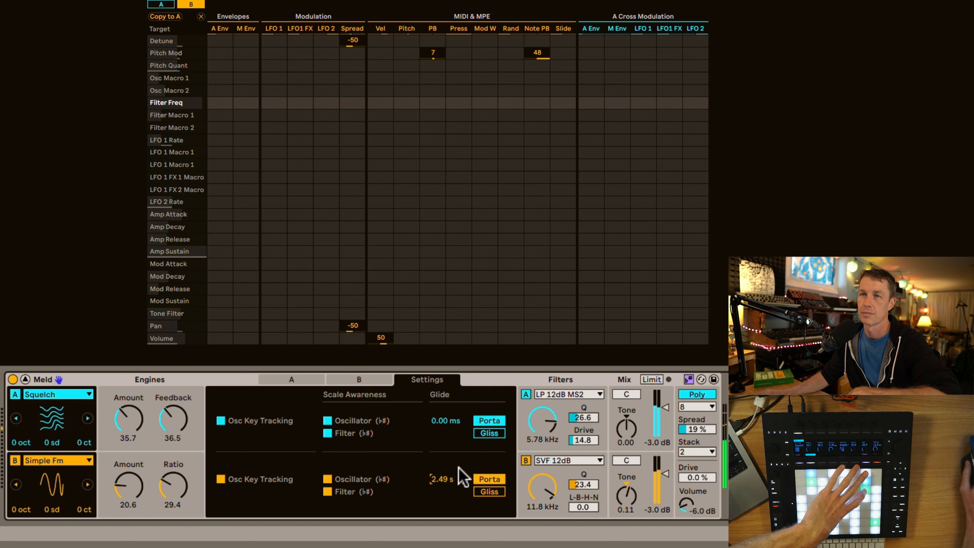
Shorten engine B's amp envelope attack to 49.4 ms and reset its glide time to 0.00 ms
click(342, 378)
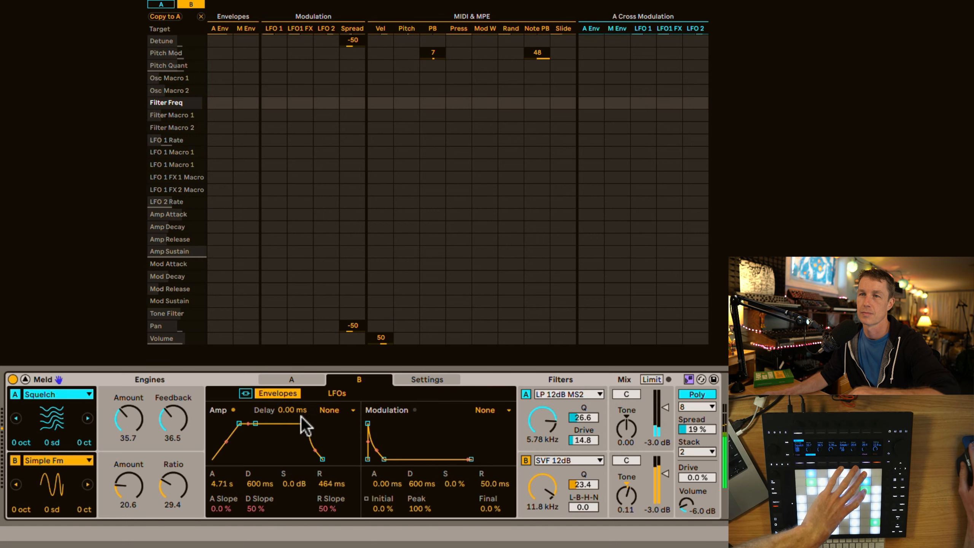
drag(226, 483, 226, 536)
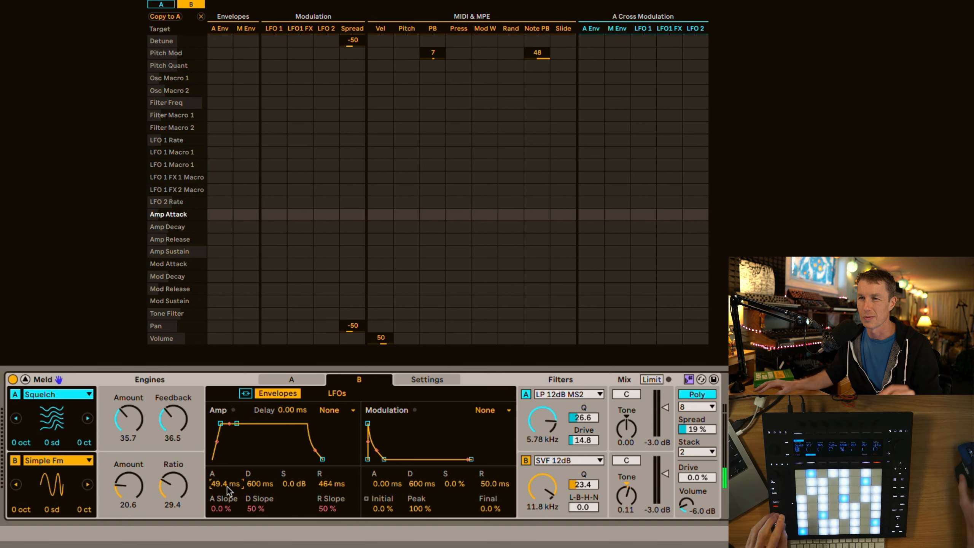
click(407, 381)
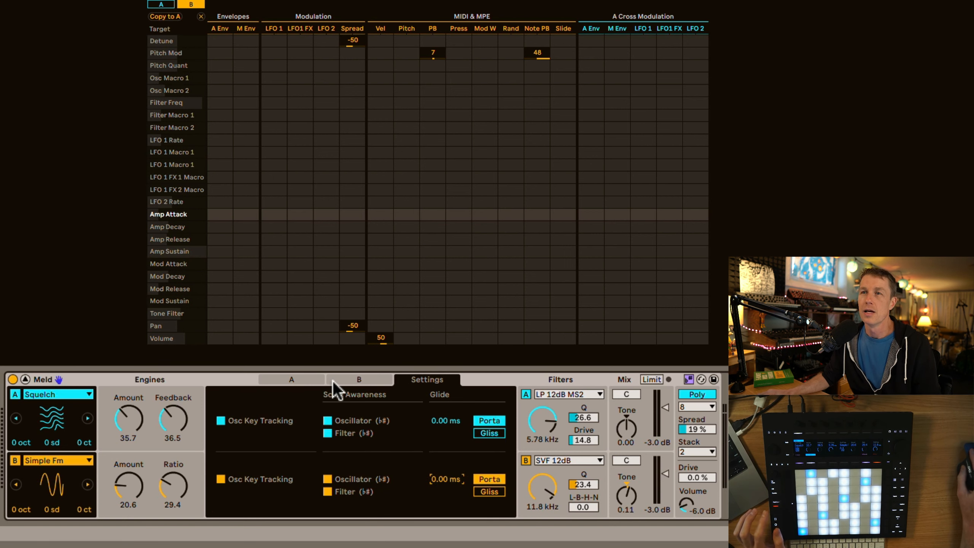
Show engine A's envelope settings and turn on the output limiter
click(318, 380)
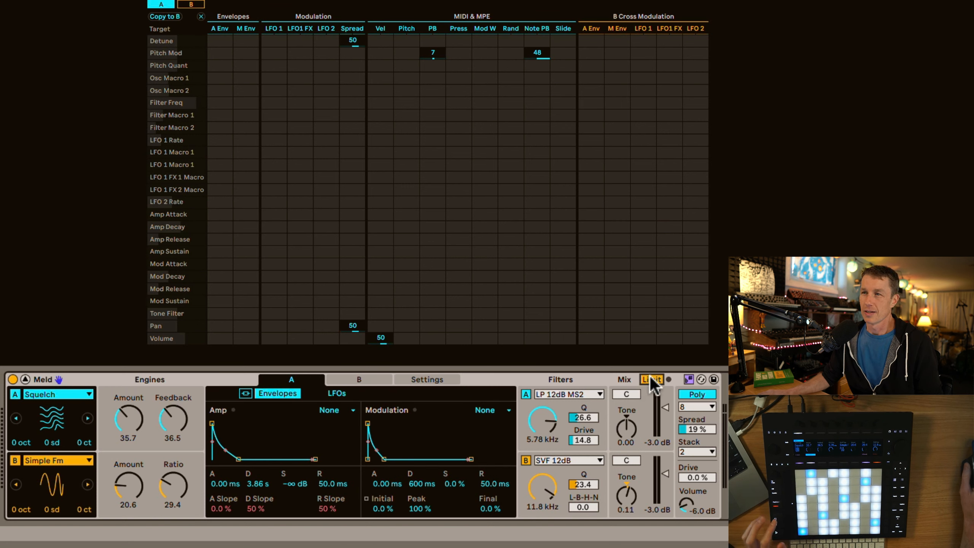
click(652, 380)
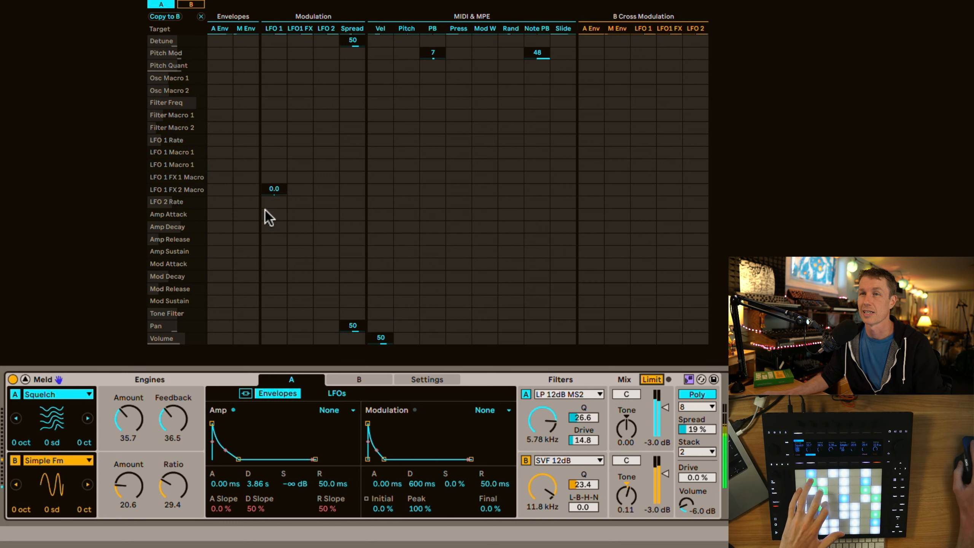
Set engine A's amp envelope sustain to -10 dB and its filter frequency to 994 Hz
click(335, 392)
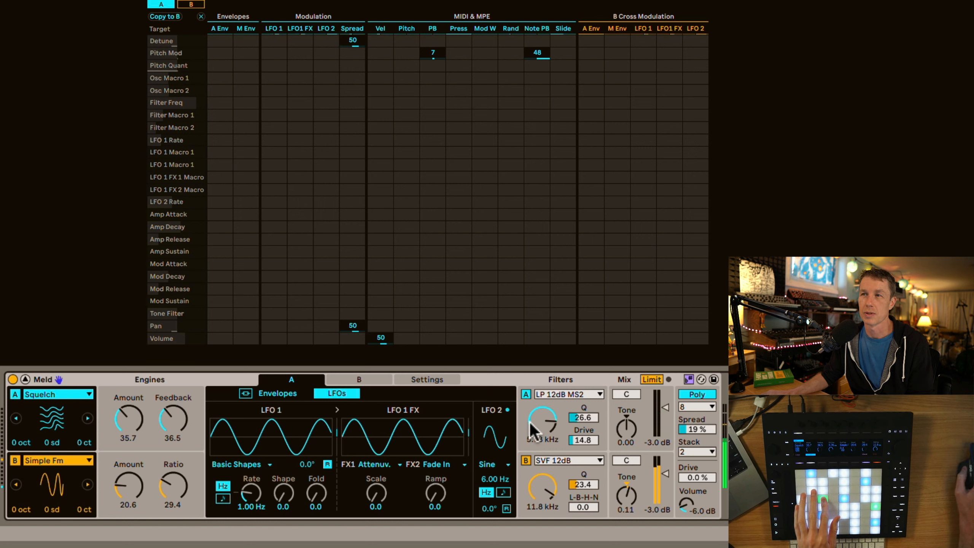
drag(541, 422, 541, 483)
click(278, 394)
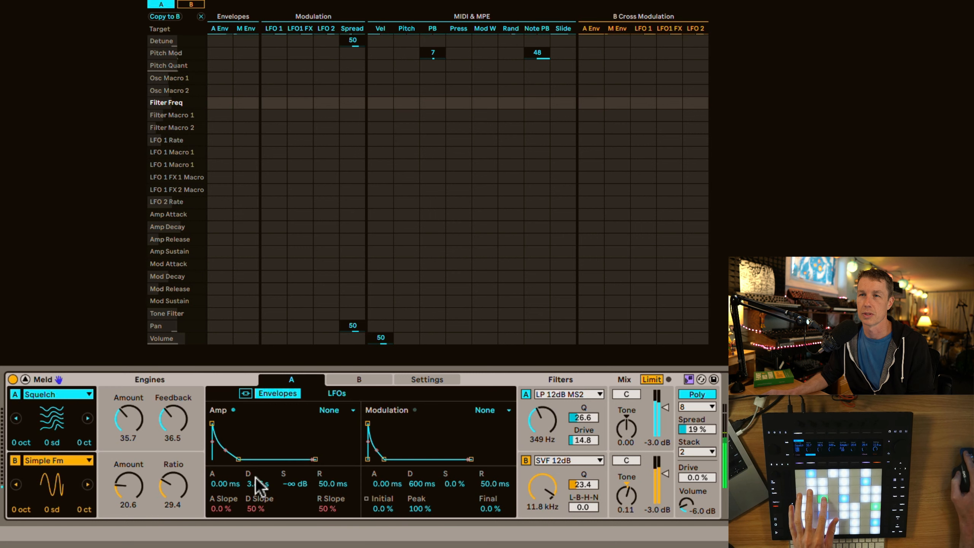
drag(296, 484, 296, 462)
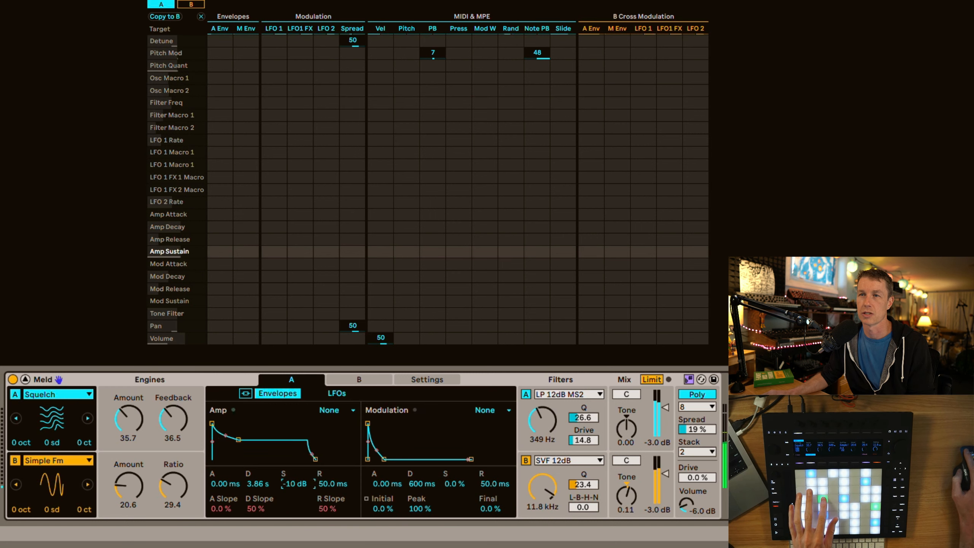
mouse_move(547, 421)
mouse_down()
mouse_move(548, 370)
mouse_move(548, 402)
mouse_up()
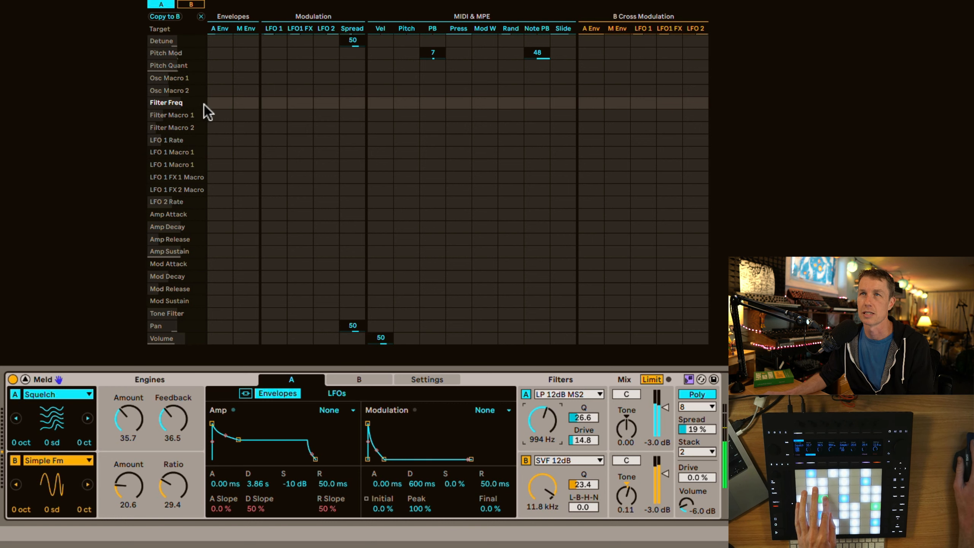
Modulate engine A's filter frequency from LFO 1 by 47 and raise its filter Q to 46.1
drag(276, 103, 275, 101)
drag(586, 419, 586, 417)
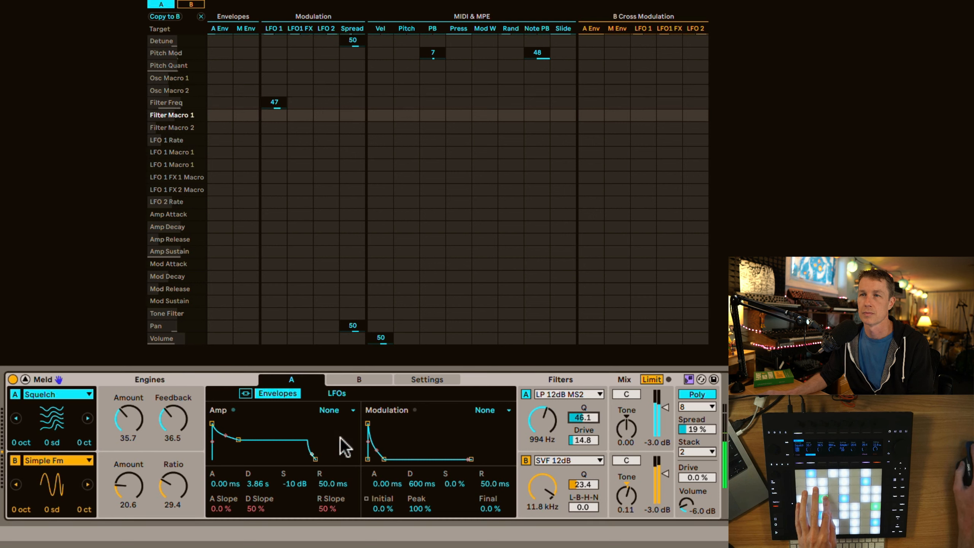
Show engine A's LFO settings and set LFO 1's shape to 7.9
click(333, 394)
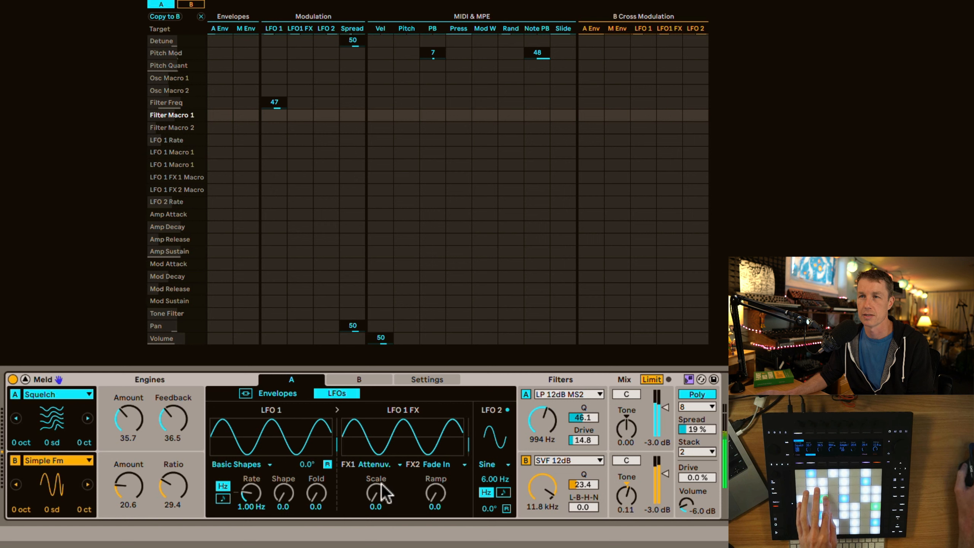
drag(291, 513, 291, 503)
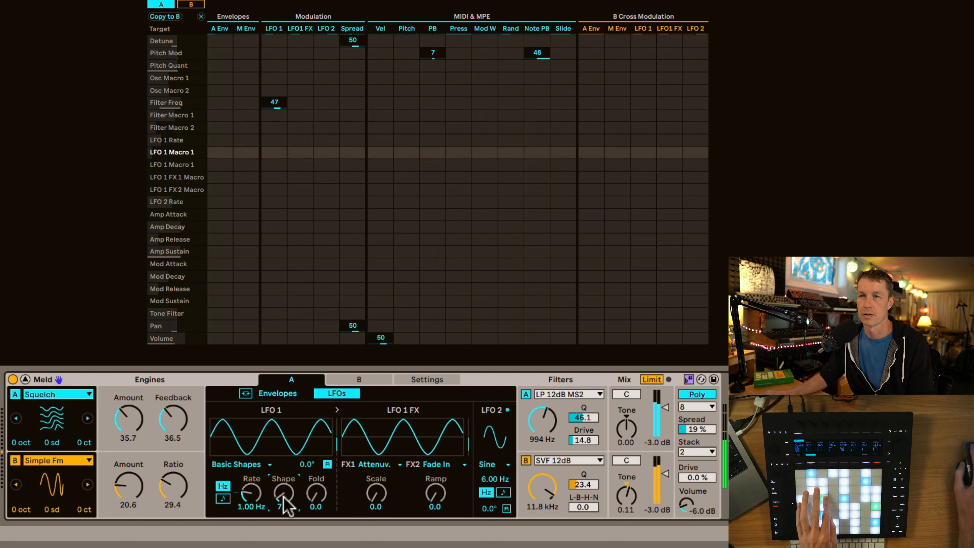
Modulate engine A's filter frequency from LFO 1 FX by 70 and set the FX1 attenuverter scale to 30.2
mouse_move(376, 495)
mouse_down()
mouse_move(376, 486)
mouse_move(376, 494)
mouse_up()
click(375, 464)
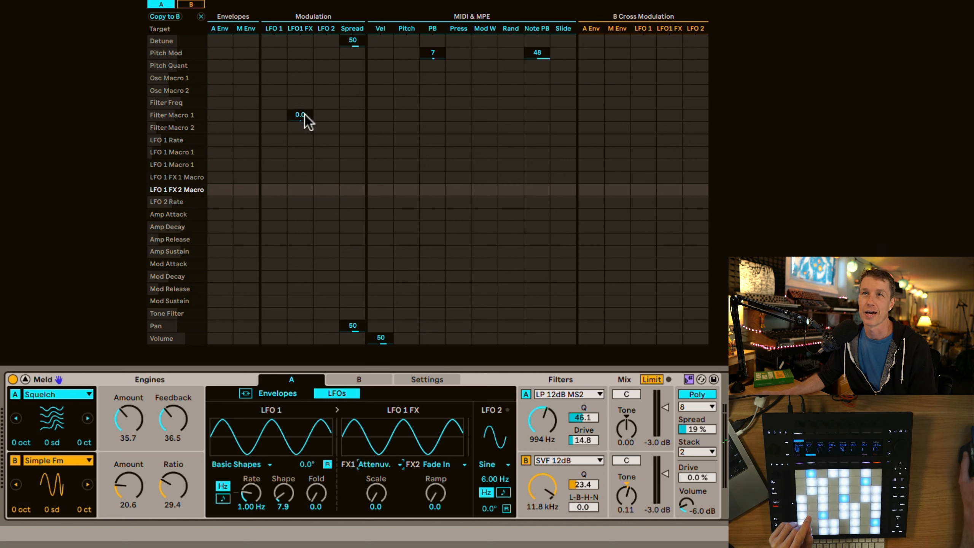
drag(303, 104, 303, 50)
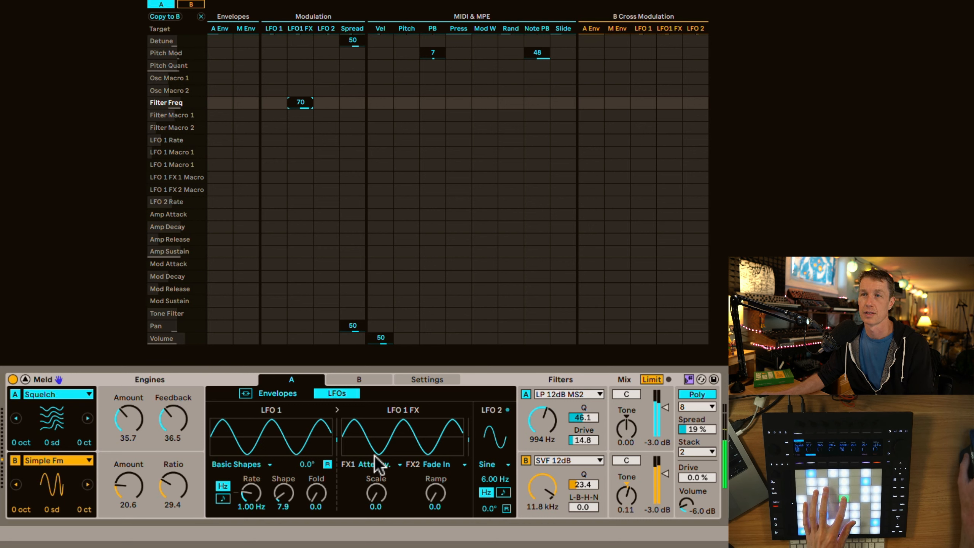
drag(379, 499, 379, 480)
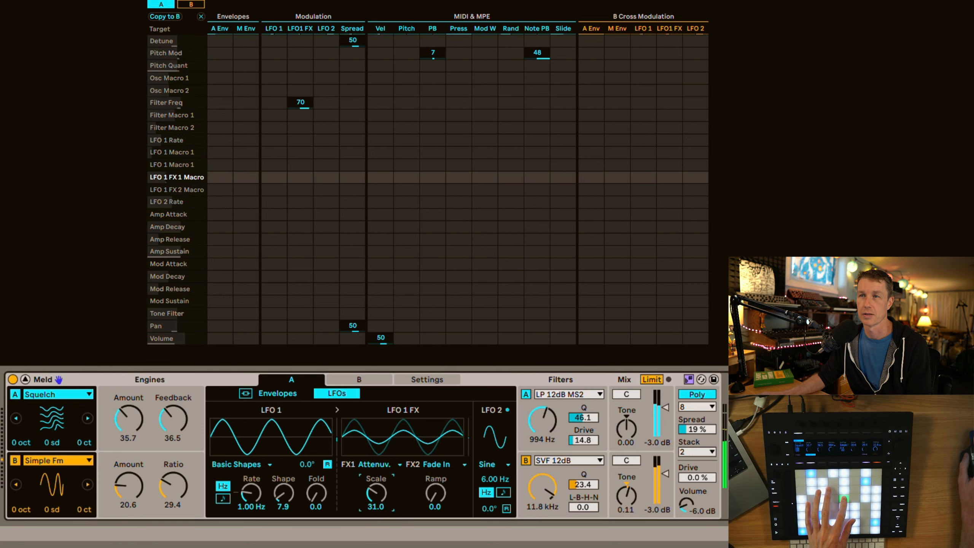
Switch engine A's LFO FX1 to Clipper with a gain of 93.7 and set the FX2 fade-in ramp to 53.2
click(387, 464)
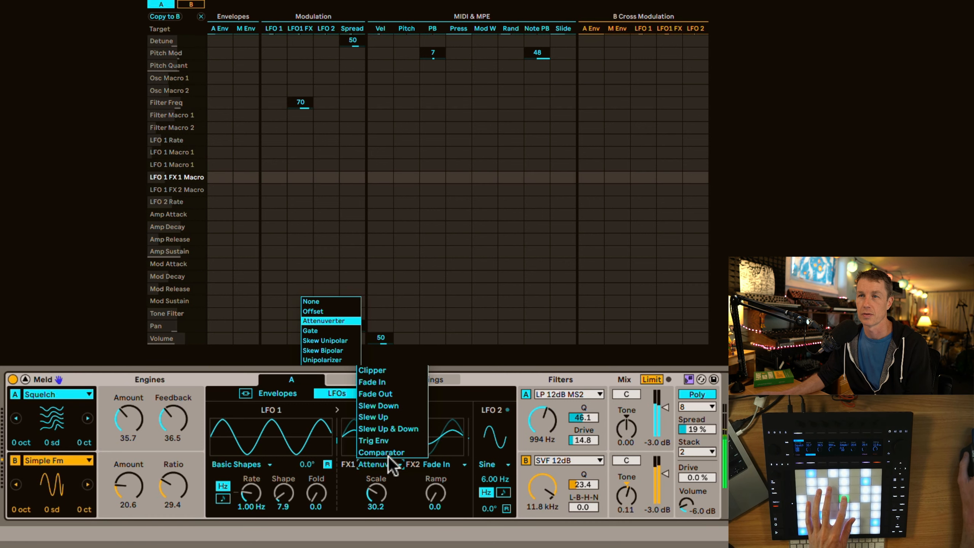
click(391, 370)
drag(435, 495, 435, 488)
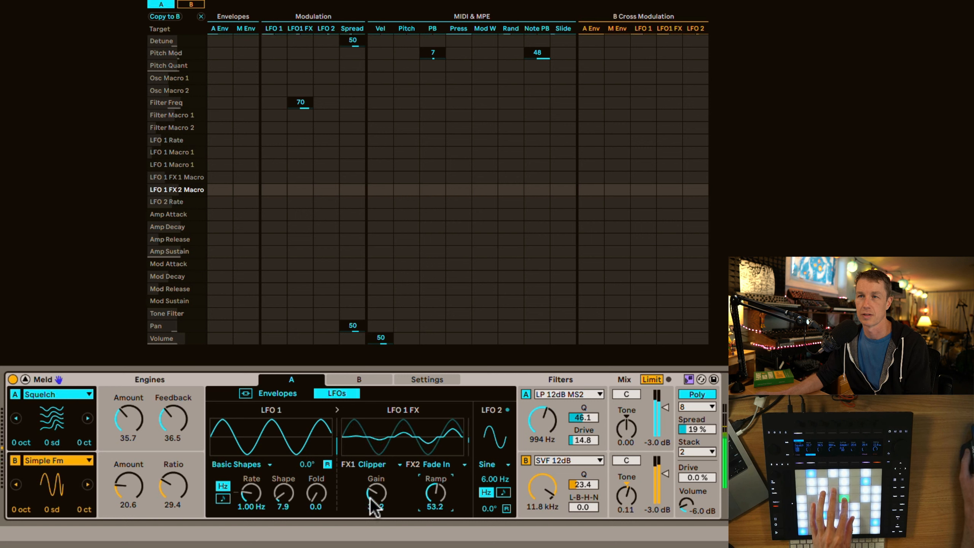
drag(374, 506, 374, 462)
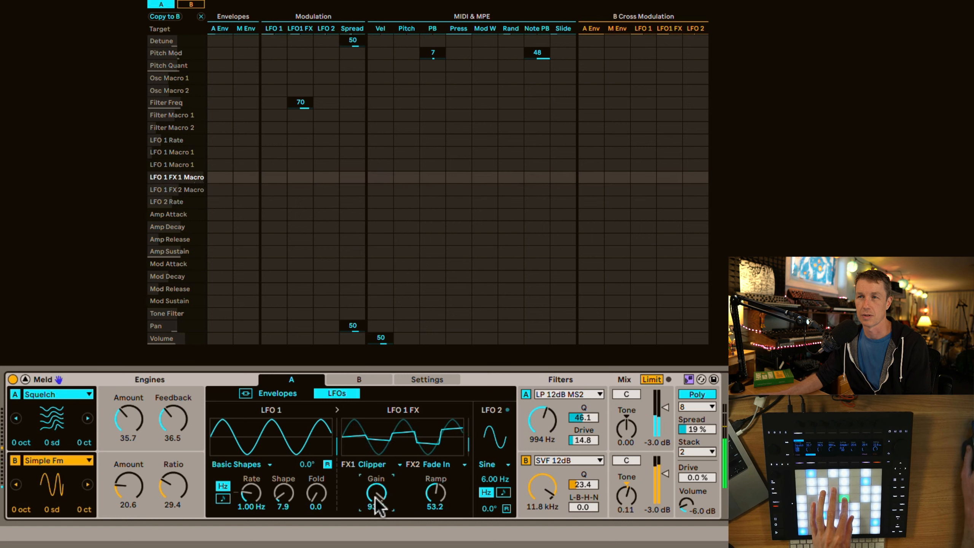
Switch engine A's LFO FX2 to Skew Bipolar with a shape of 27.8 and lower the FX1 clipper gain to 67.5
click(449, 465)
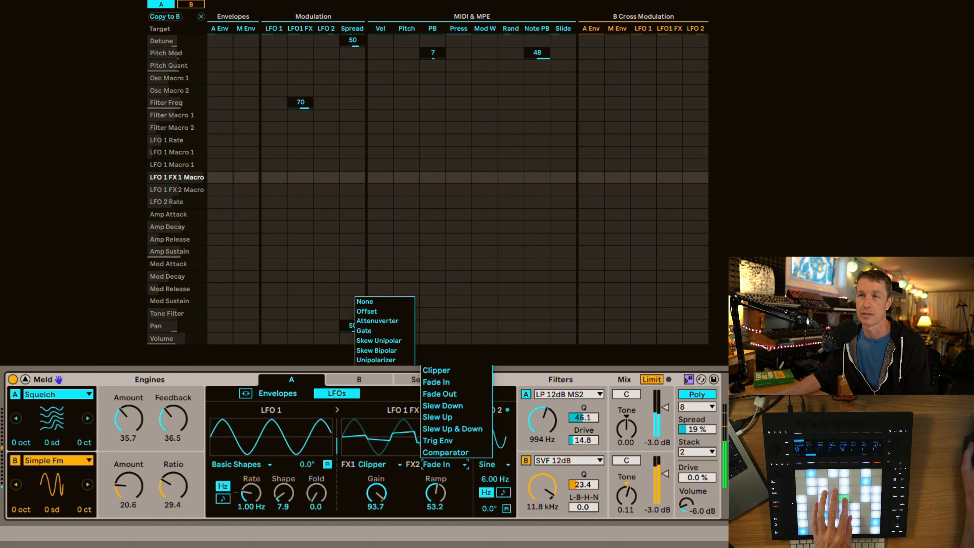
click(377, 350)
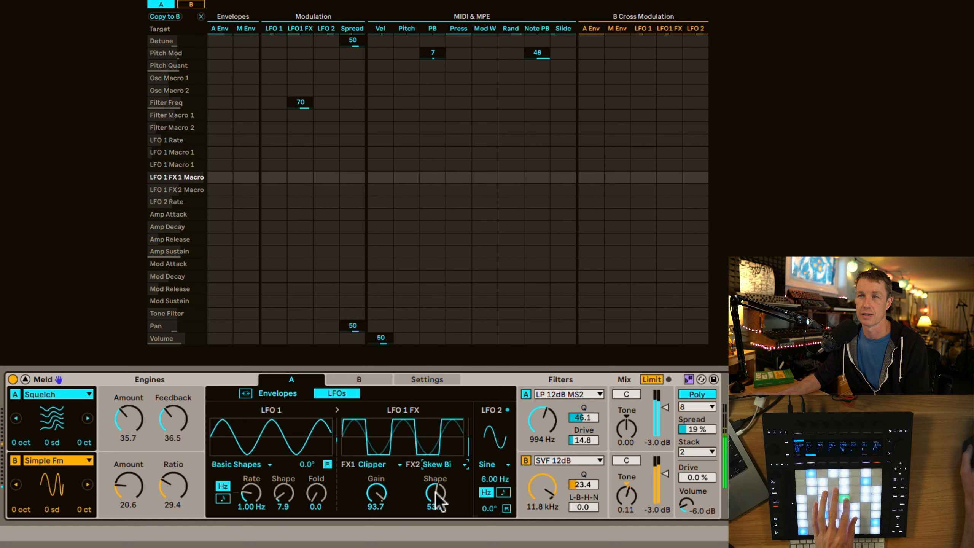
drag(438, 501, 438, 522)
mouse_move(376, 495)
mouse_down()
mouse_move(376, 507)
mouse_move(378, 495)
mouse_up()
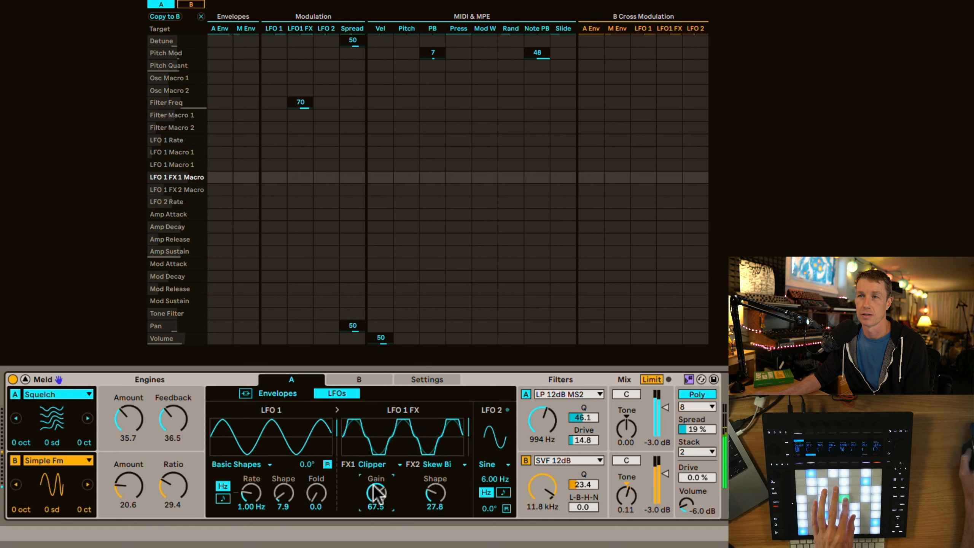
Switch engine A's LFO FX1 to Slew Up & Down and set its slope to 39.7
click(374, 465)
click(394, 429)
click(380, 466)
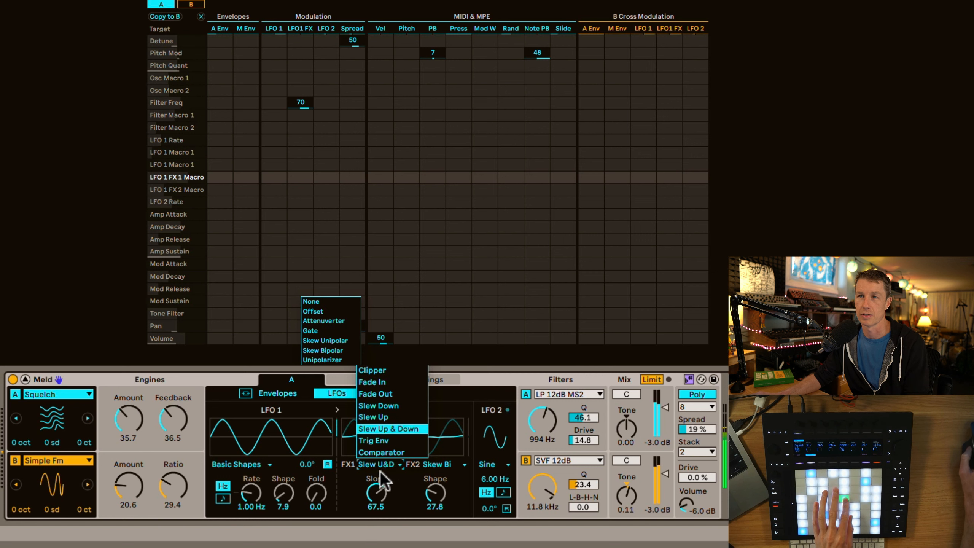
click(377, 488)
mouse_move(376, 489)
mouse_down()
mouse_move(376, 480)
mouse_move(378, 501)
mouse_move(379, 492)
mouse_up()
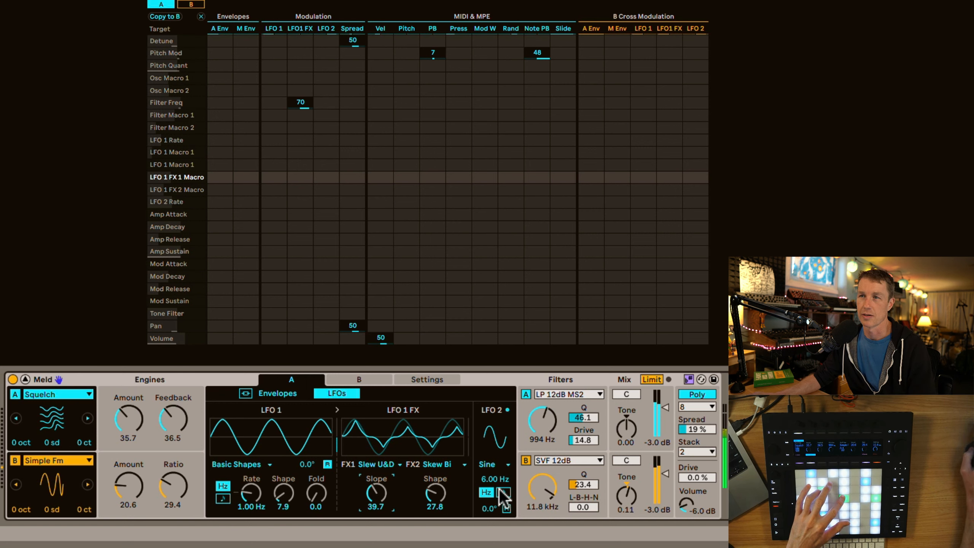
Slow engine A's LFO 2 to 0.35 Hz and use it to modulate Osc Macro 1 by 53
drag(495, 480, 495, 499)
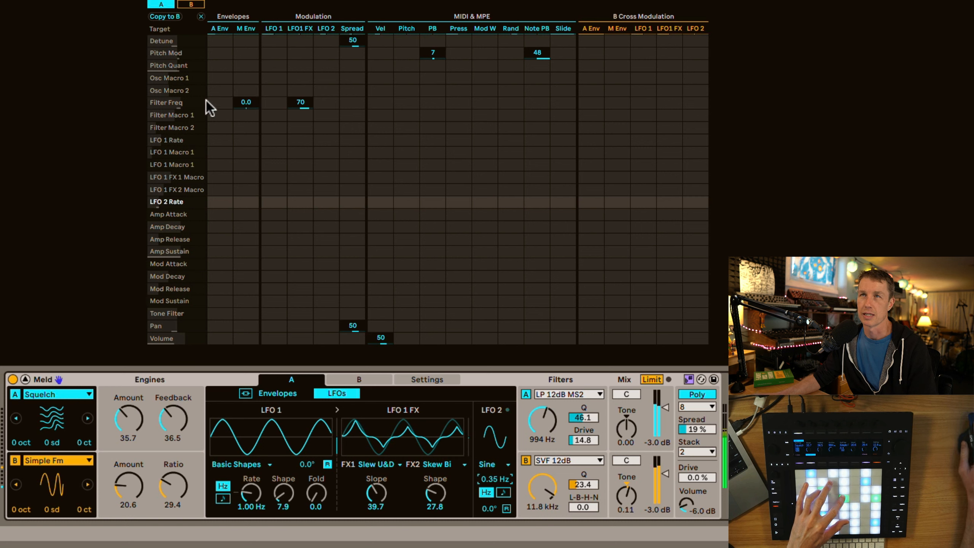
click(137, 423)
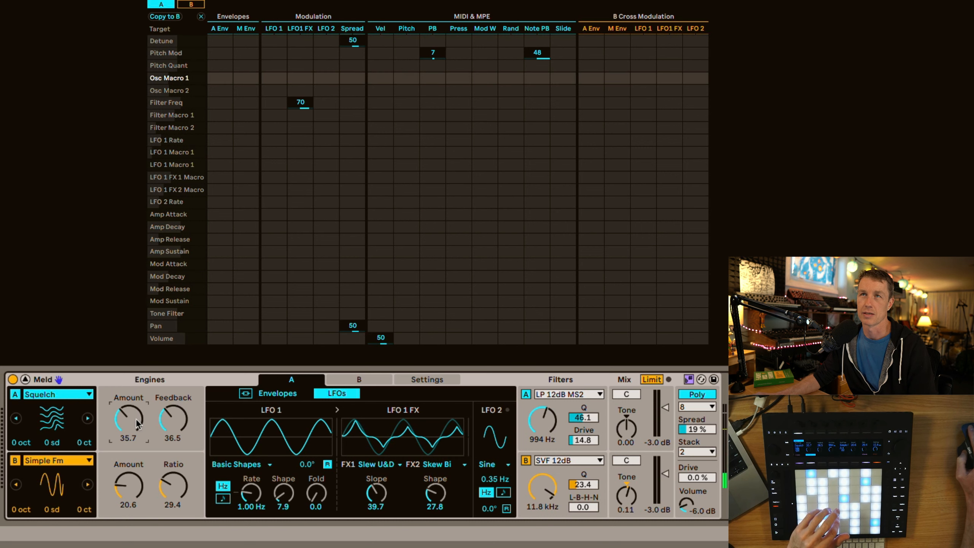
drag(327, 79, 326, 76)
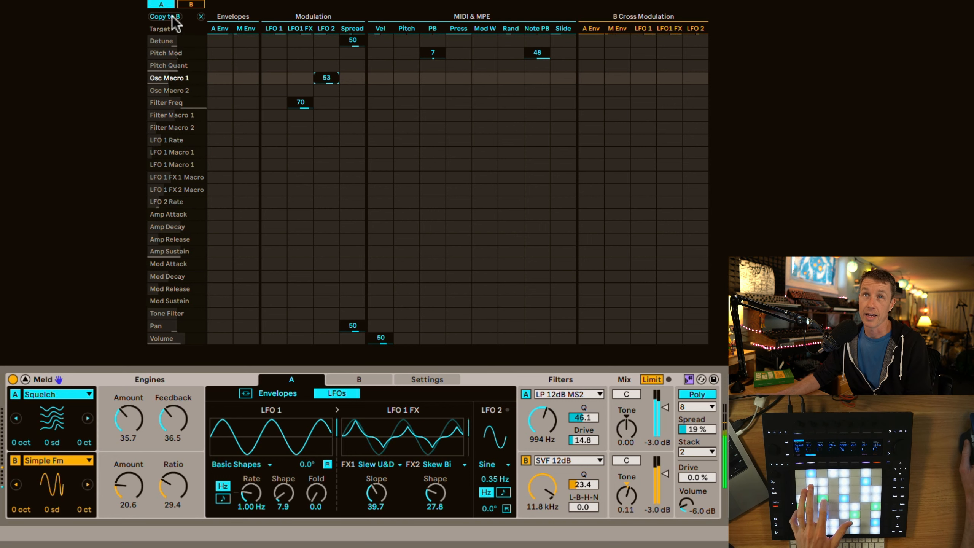
In engine B's modulation matrix, modulate the filter frequency from LFO 1 FX by -52
click(191, 4)
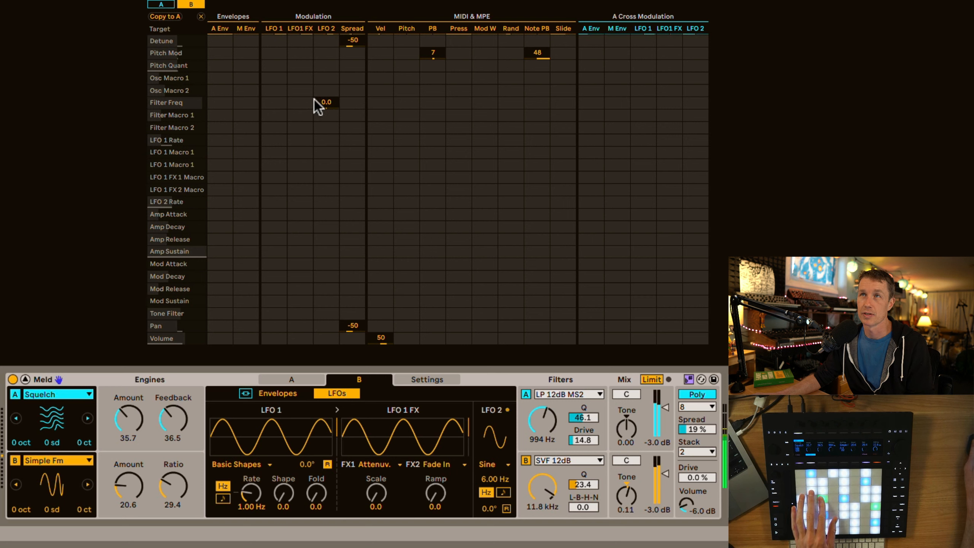
click(296, 101)
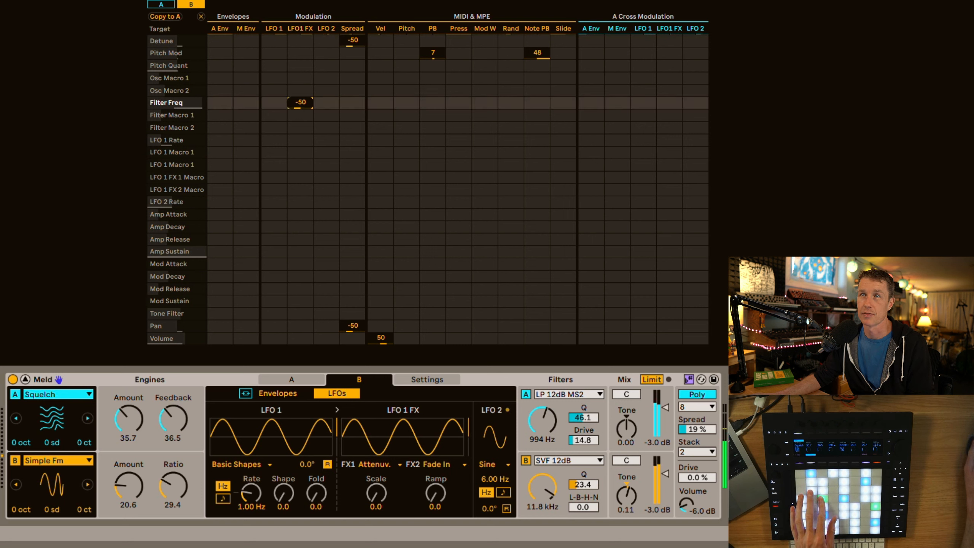
drag(296, 101, 296, 102)
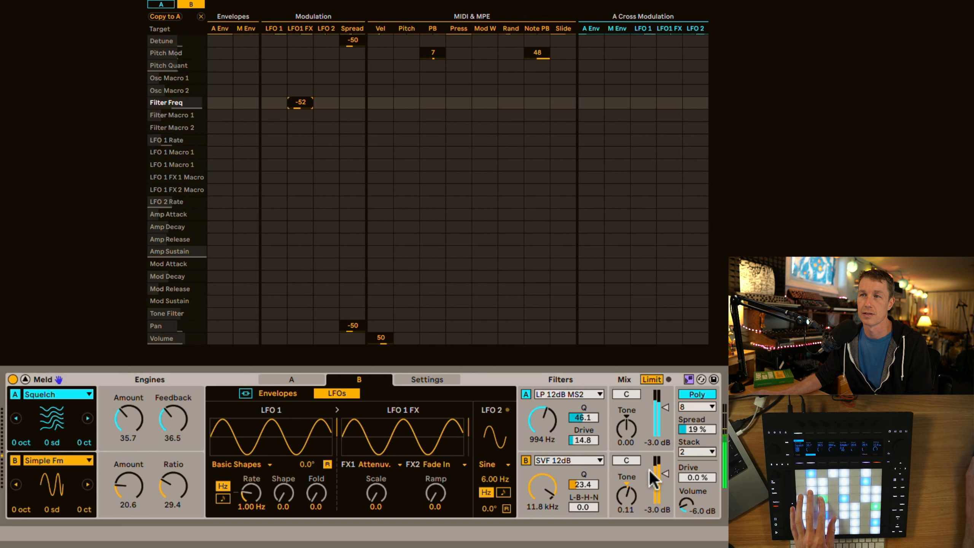
Lower engine B's filter frequency to 2.15 kHz and raise its Q to 54.7
drag(545, 490, 545, 512)
drag(584, 485, 549, 493)
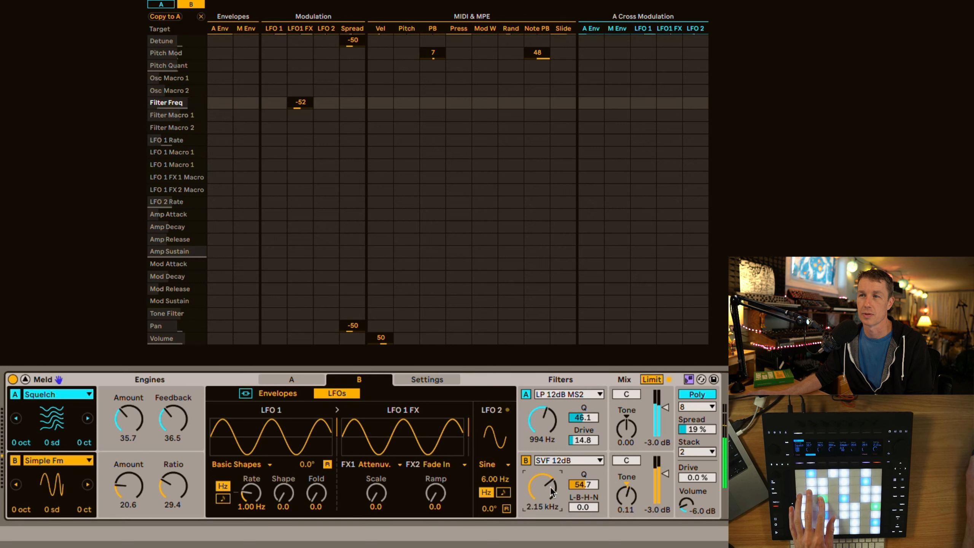
Switch engine B's LFO FX1 to Comparator and set its threshold to 43.7
click(380, 465)
click(382, 453)
drag(378, 494, 378, 457)
Switch engine B's LFO FX1 to Ind. S&H with a rate of 61.9 and set the FX2 ramp to 34.1
click(383, 465)
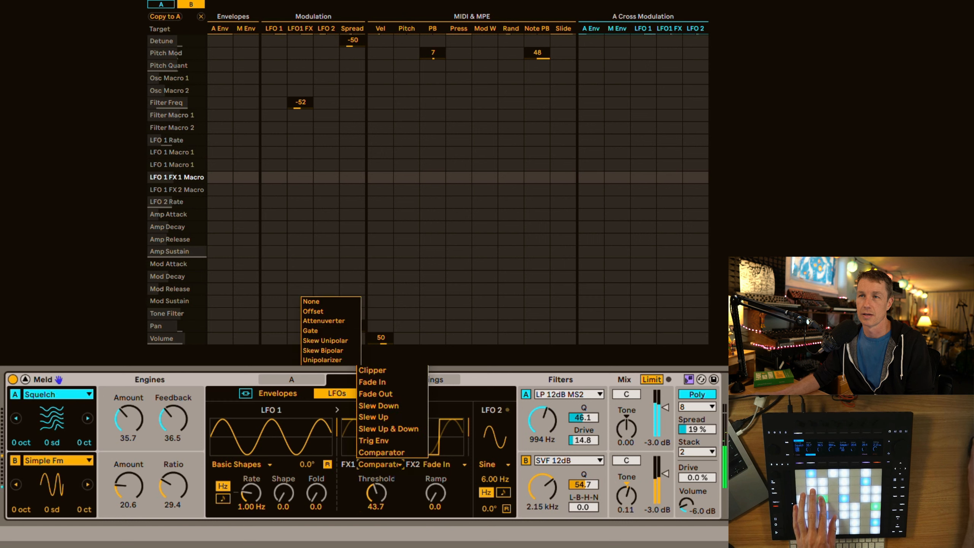
drag(378, 494, 378, 468)
mouse_move(445, 496)
mouse_down()
mouse_move(445, 487)
mouse_move(445, 496)
mouse_up()
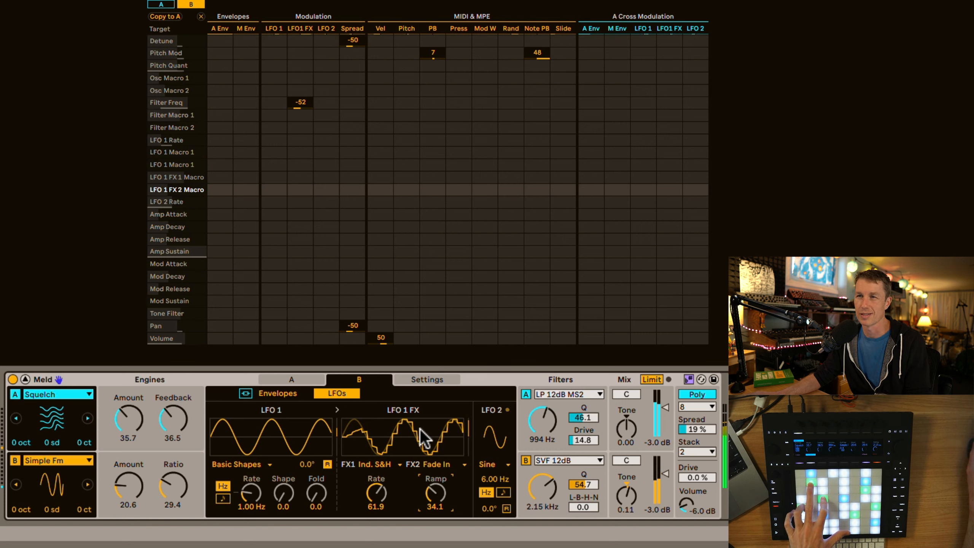
Switch engine B's LFO 1 to the Wander shape and set its rate to 1.58 Hz
click(241, 466)
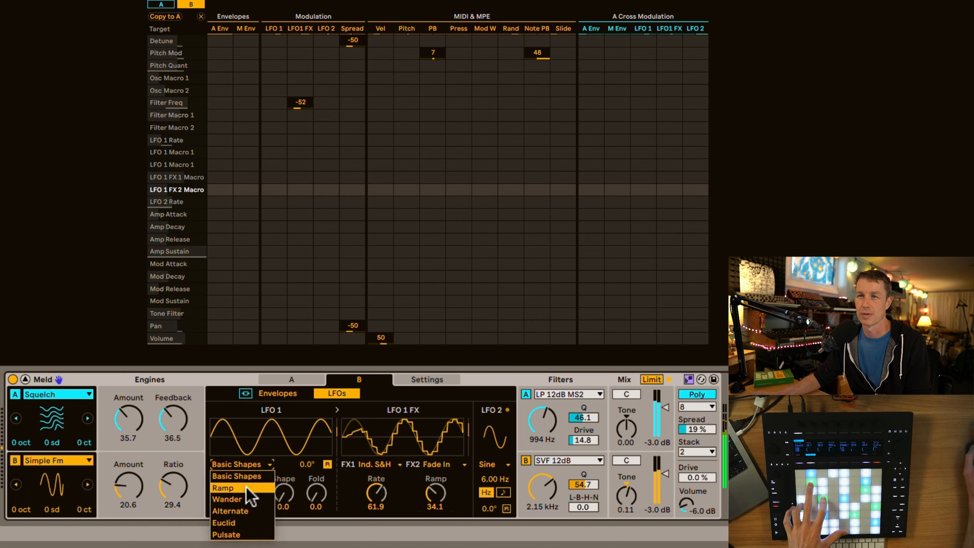
click(248, 493)
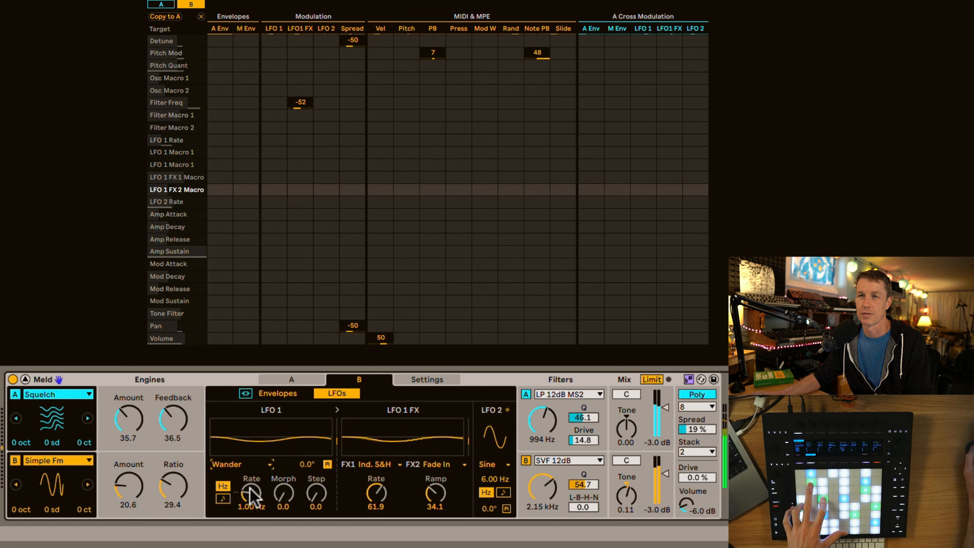
drag(253, 497, 253, 517)
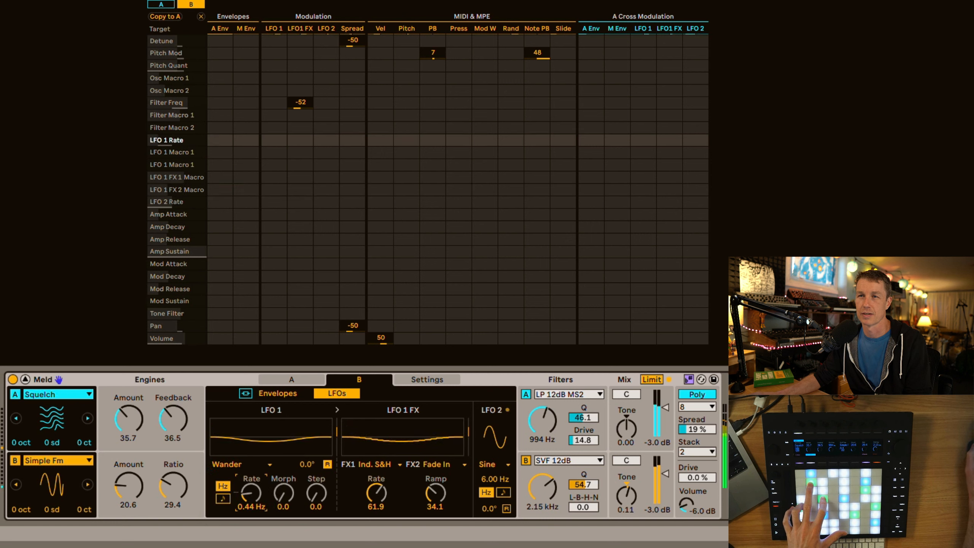
Switch engine B's LFO 1 to Euclid with a rate of 10.0 Hz, steps at 15.9 and pulses at 68.3
click(244, 468)
click(230, 523)
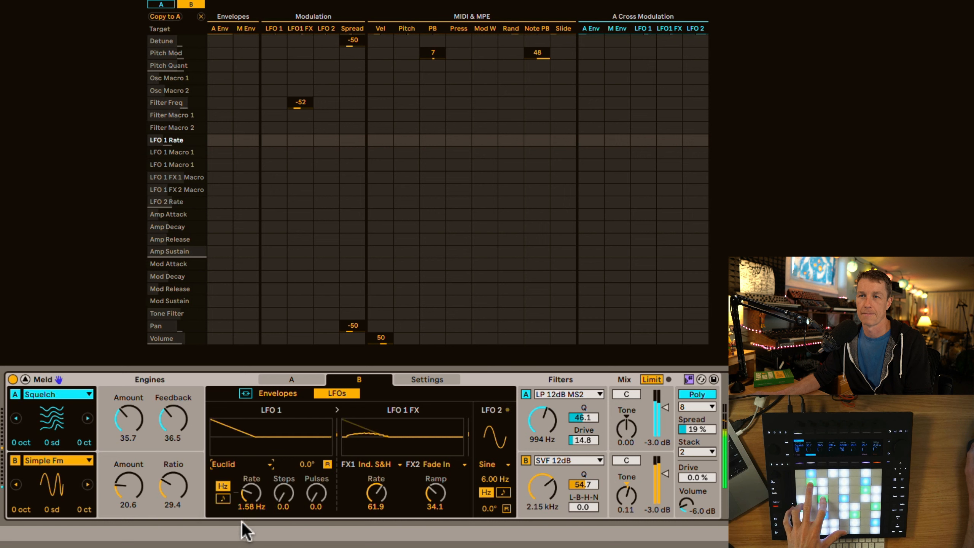
click(279, 499)
right_click(318, 493)
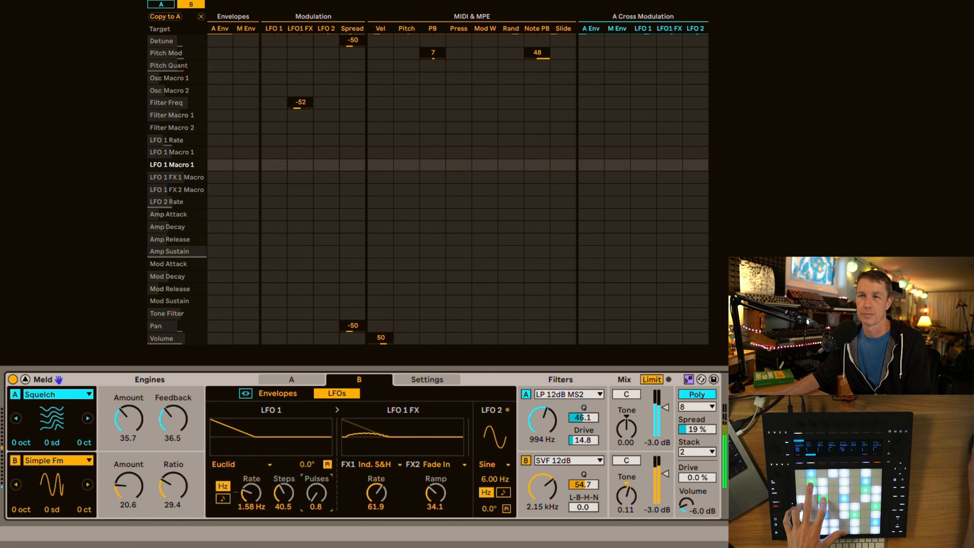
click(312, 491)
drag(314, 492, 314, 487)
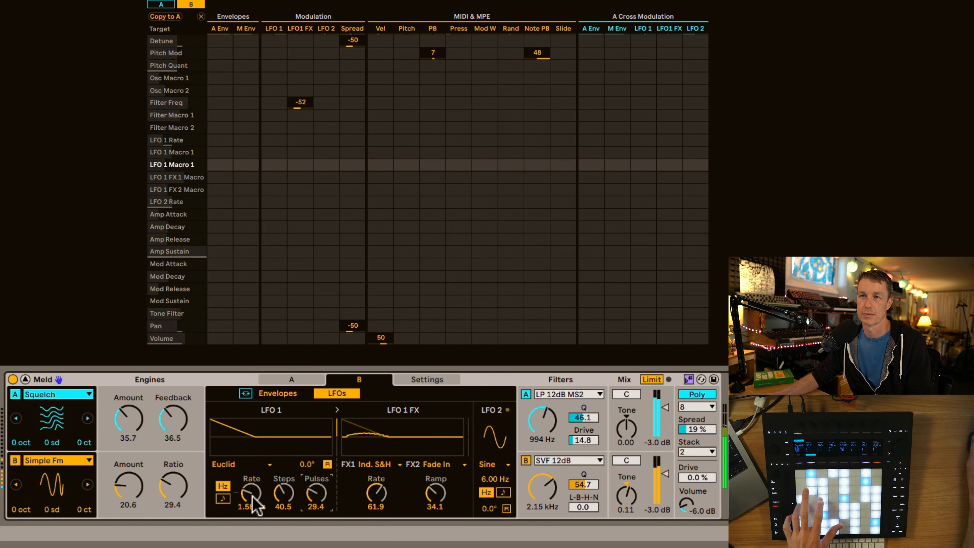
drag(251, 495, 321, 476)
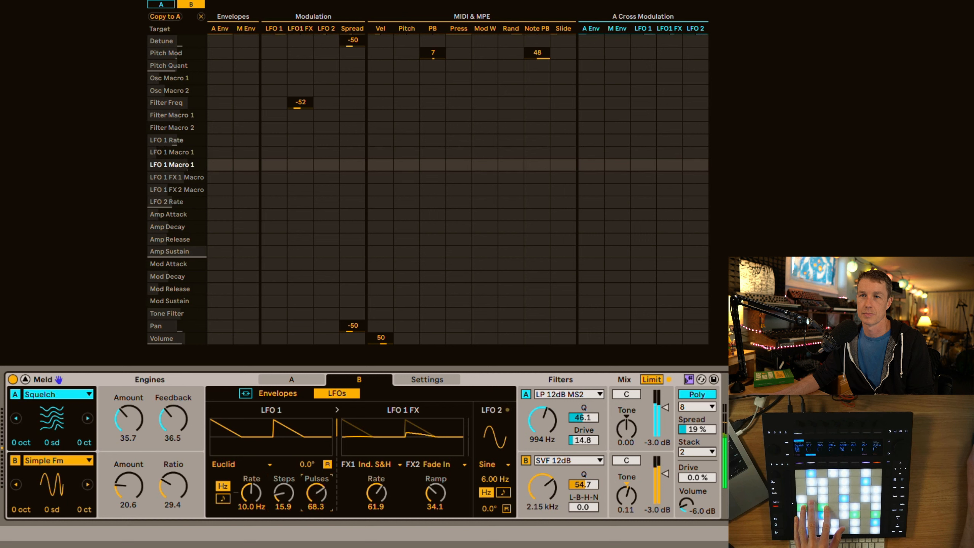
Switch engine B's LFO FX1 to Fade In and bring its ramp down to 0.0
click(388, 464)
click(381, 469)
click(381, 471)
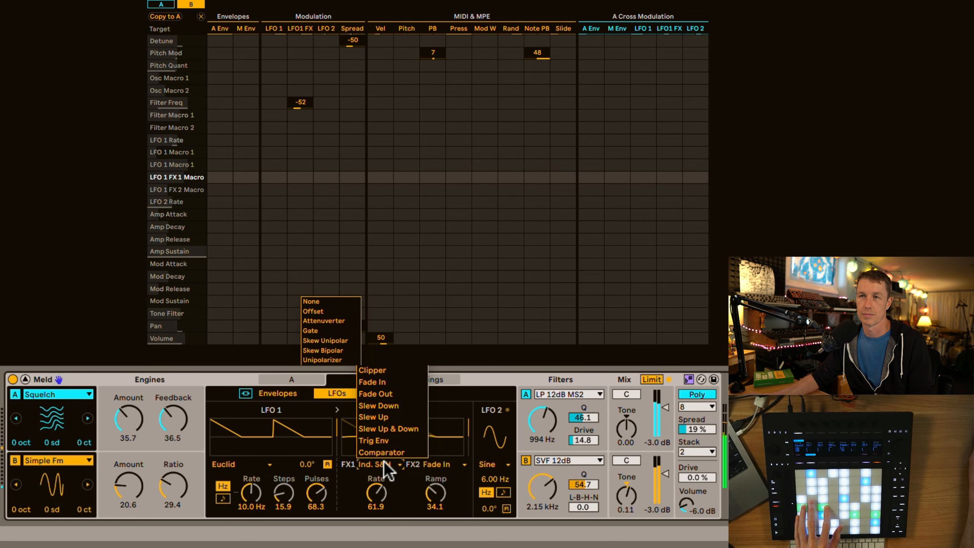
click(385, 382)
drag(376, 494, 376, 508)
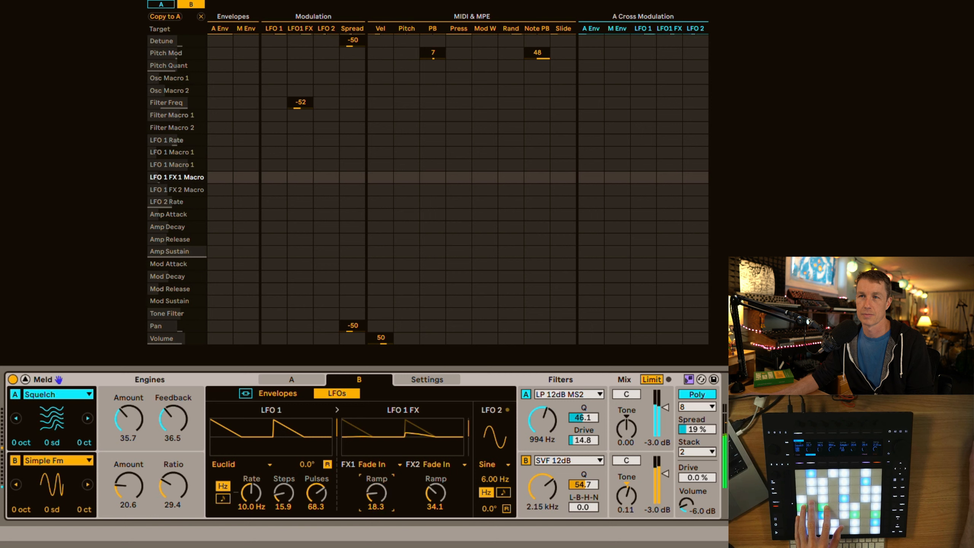
Switch engine B's LFO FX1 to Unipolarizer with morph at 100.0 and set the FX2 fade-in ramp to 18.3
click(378, 458)
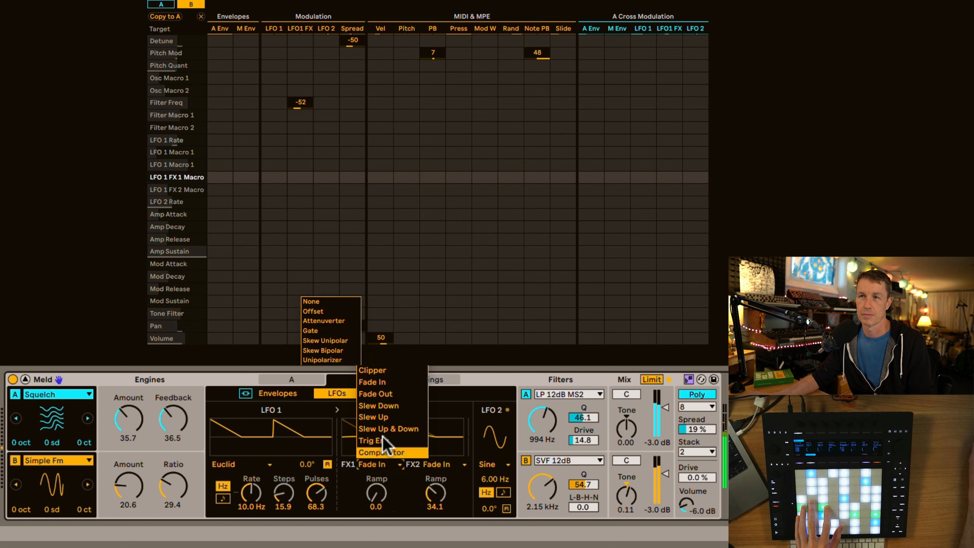
click(335, 360)
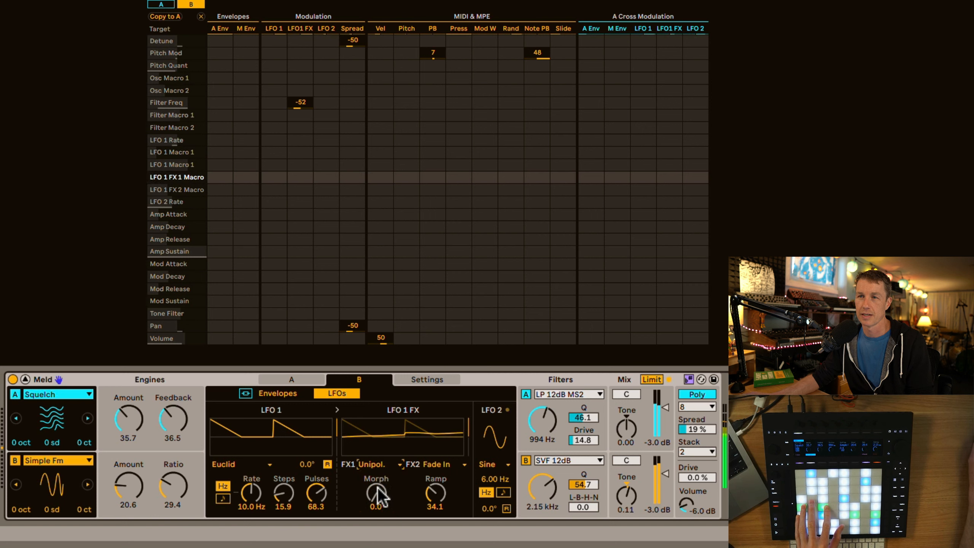
drag(378, 496, 378, 457)
drag(431, 492, 431, 484)
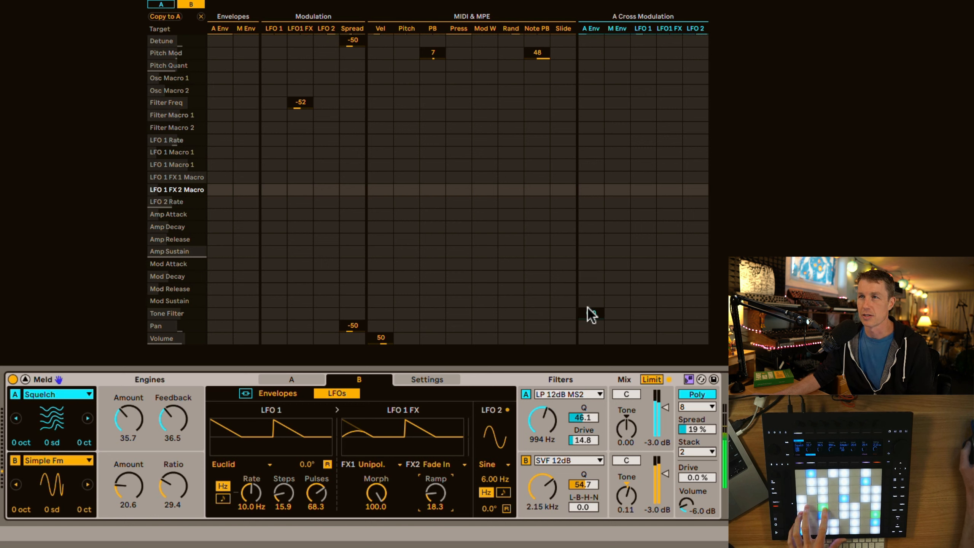
Cross-modulate engine B's tone filter from engine A's LFO 1 at 50, and set B's tone to -0.30 with engine A switched off
drag(635, 317, 635, 299)
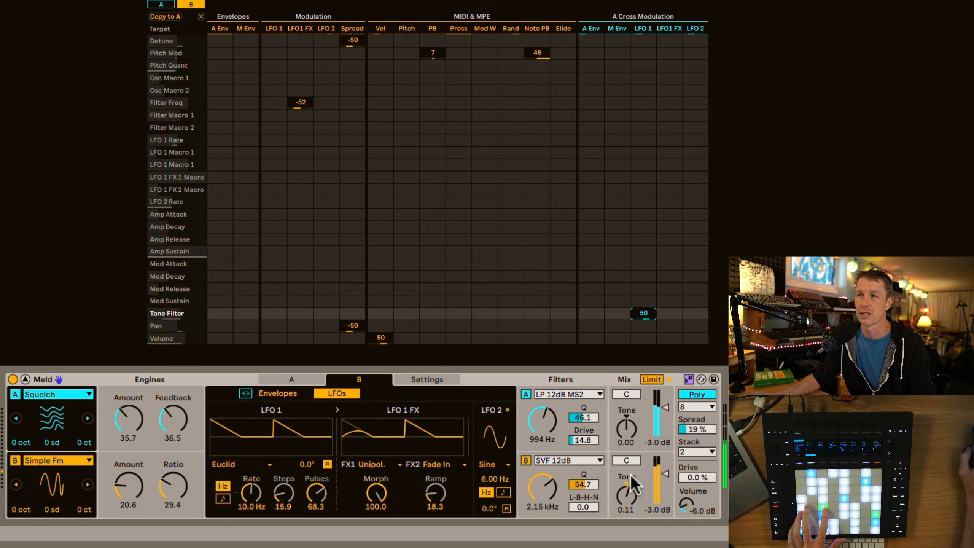
drag(627, 494, 627, 496)
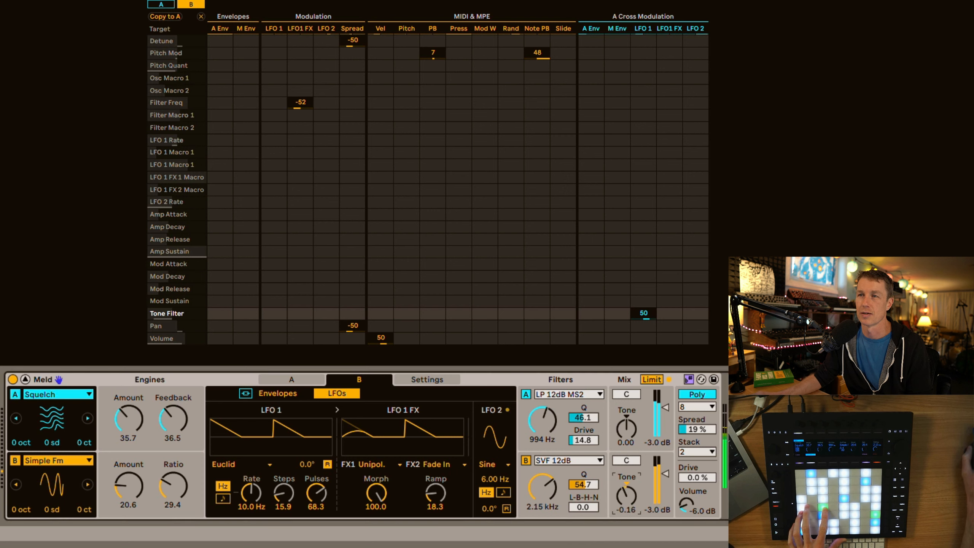
click(16, 394)
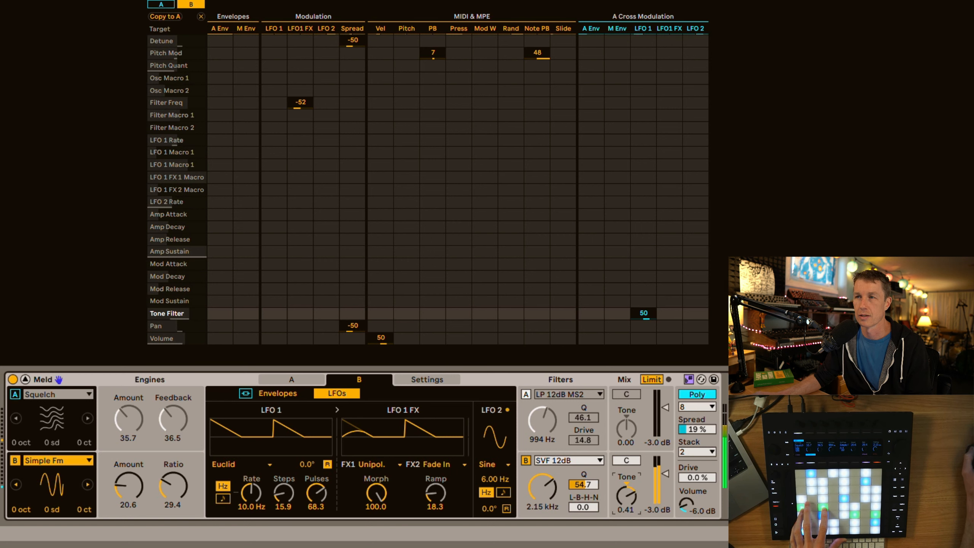
Set engine B's filter L-B-H-N morph to 3.1 and its LFO 1 FX modulation of filter frequency to -53
click(582, 505)
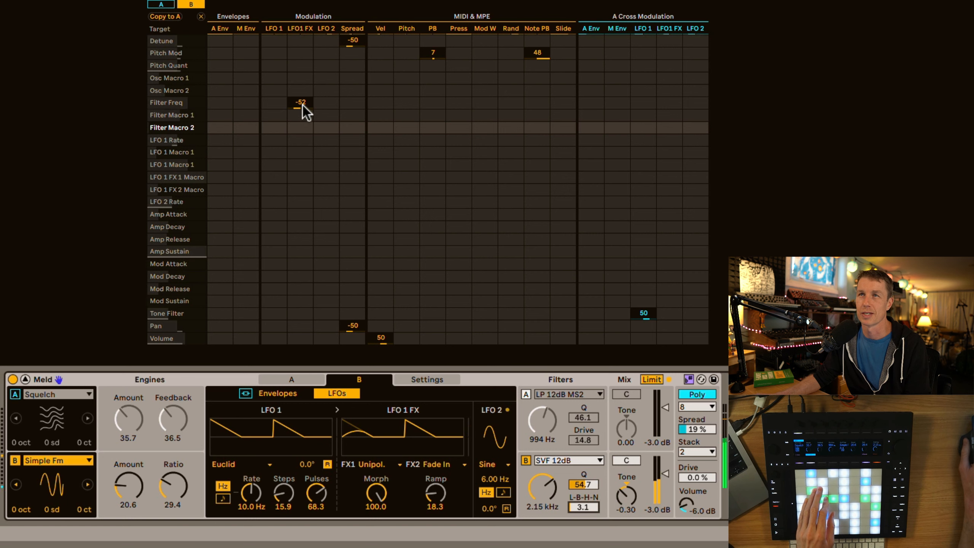
drag(304, 104, 300, 72)
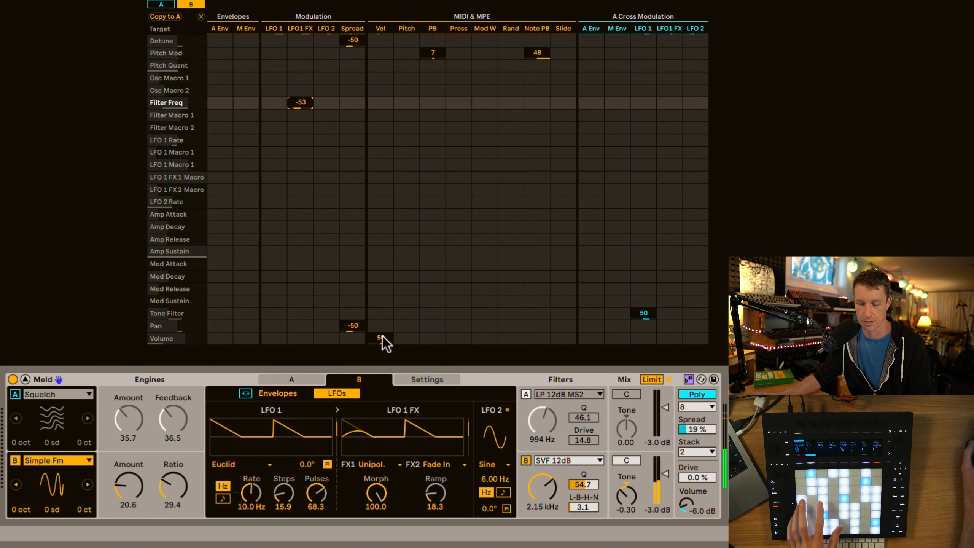
Set engine B's Simple Fm amount to 27.0 and slow its LFO 1 rate to 2.57 Hz
click(117, 488)
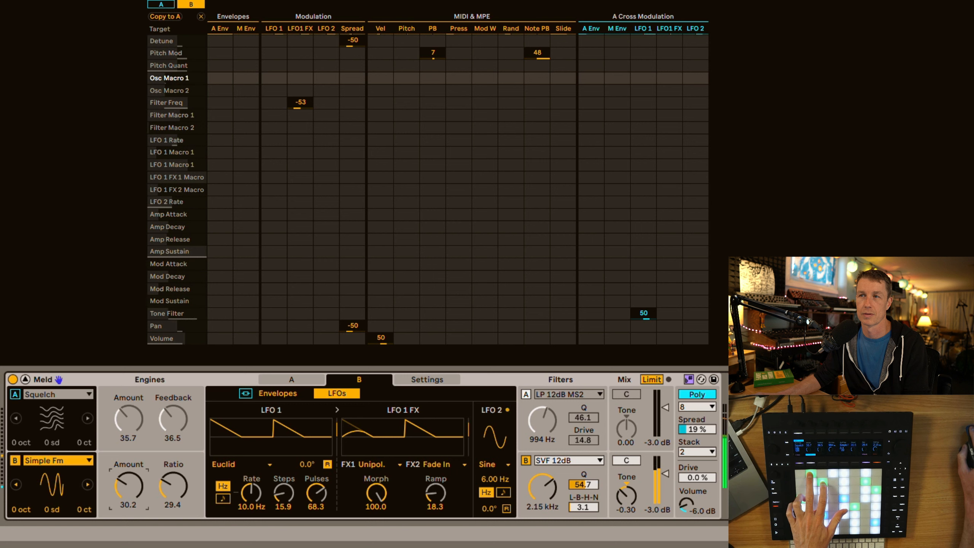
drag(117, 487, 116, 492)
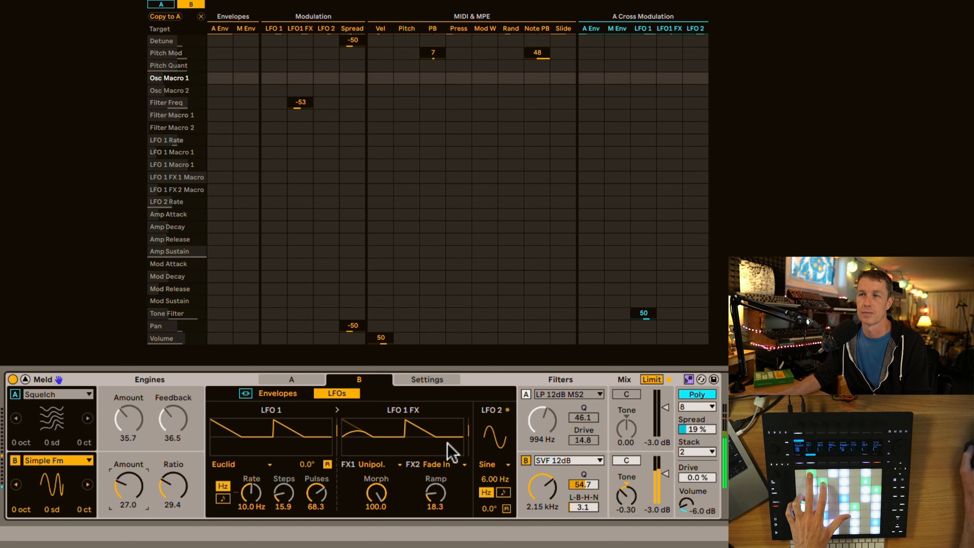
mouse_move(260, 489)
mouse_down()
mouse_move(261, 521)
mouse_move(261, 505)
mouse_up()
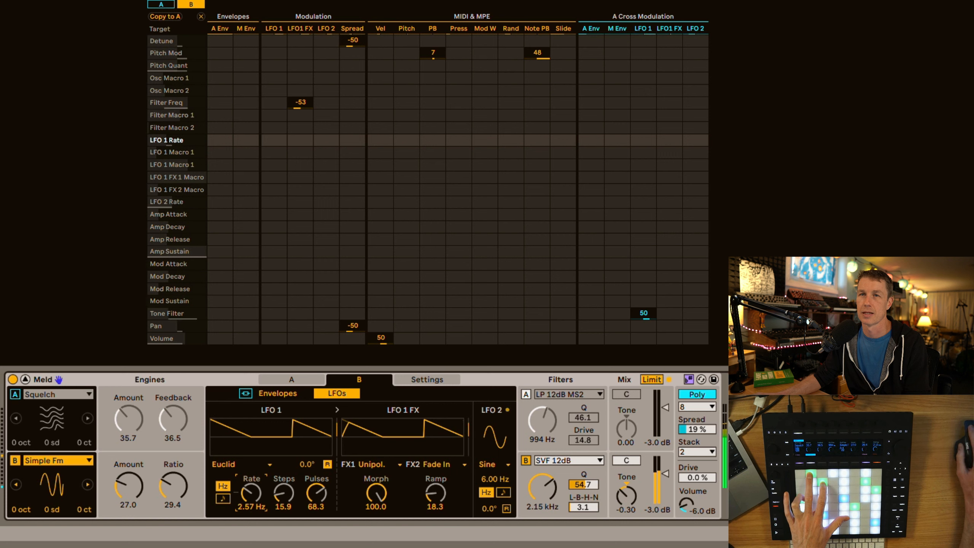
Switch from engine B to engine A alone, show A's modulation matrix, and set the Squelch amount to 40.5 and feedback to 38.1
click(15, 395)
click(15, 460)
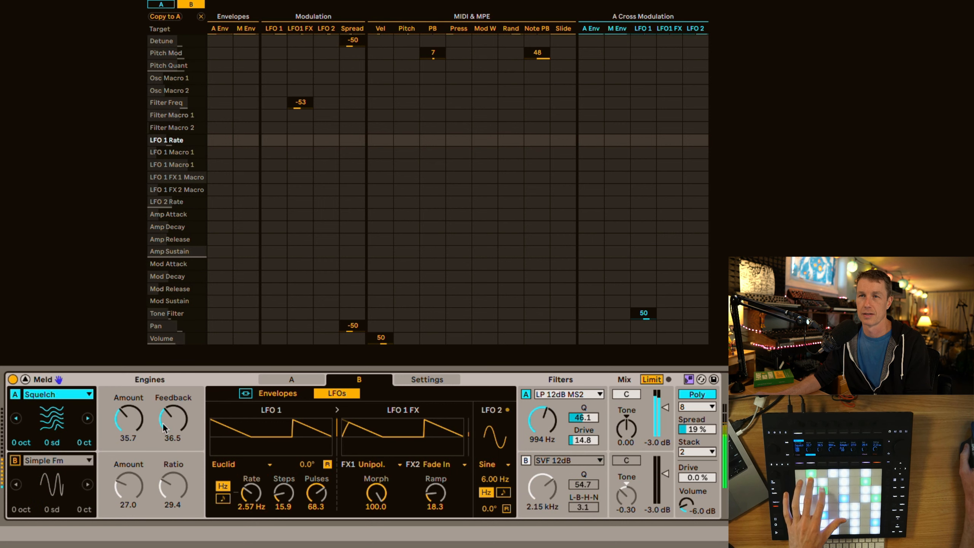
click(159, 5)
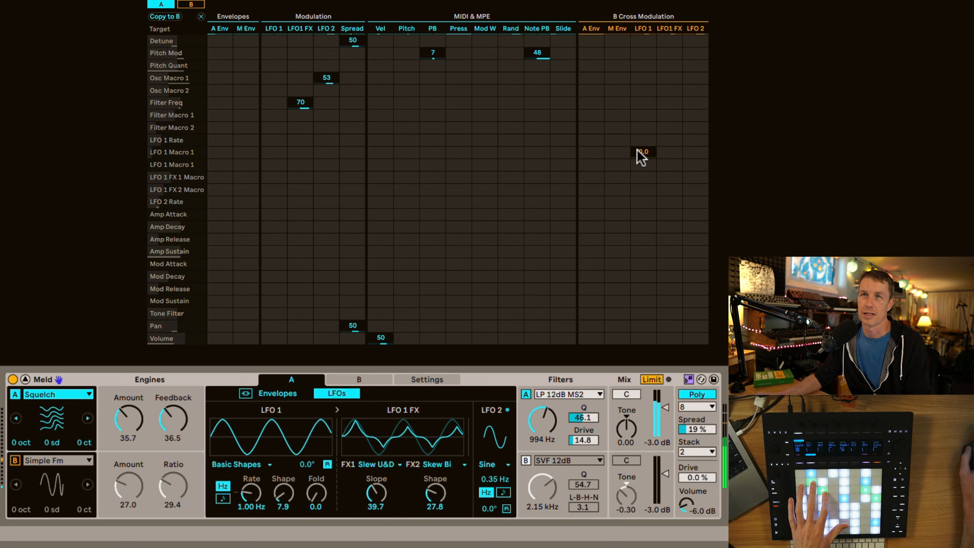
click(168, 413)
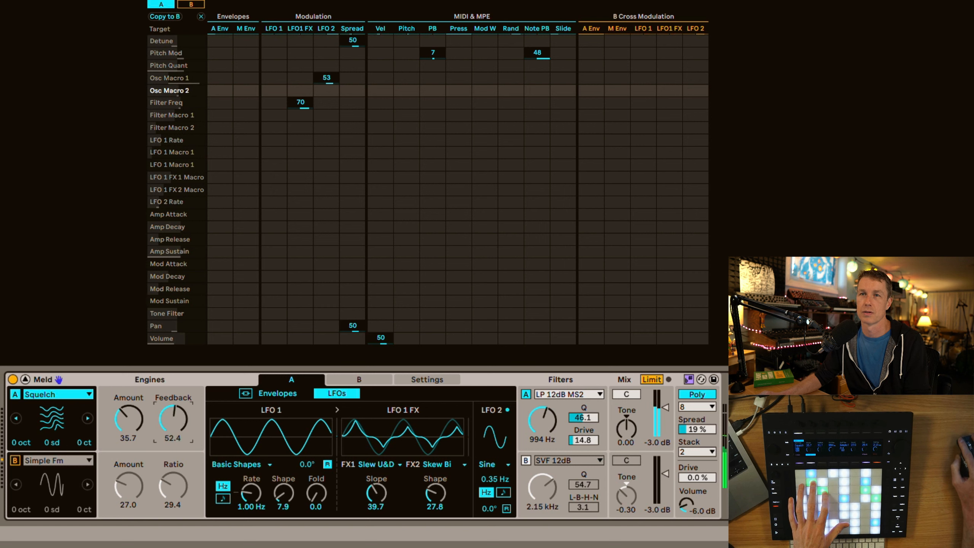
drag(172, 418, 128, 414)
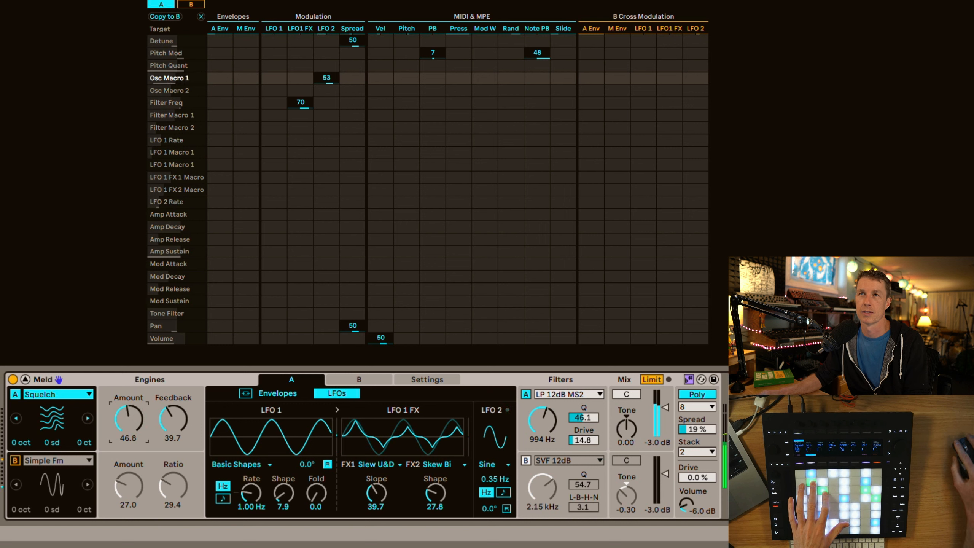
click(154, 433)
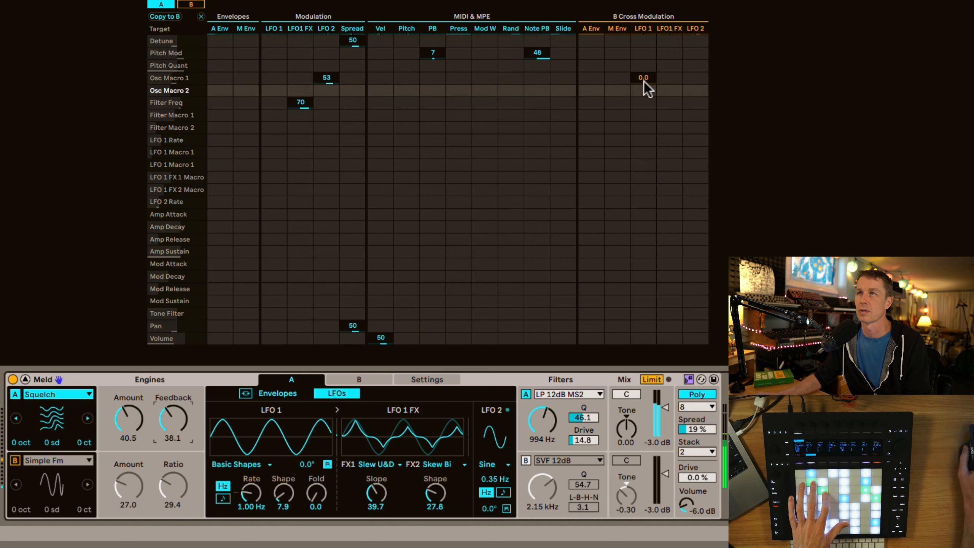
Cross-modulate engine A's Osc Macro 2 from engine B's LFO 1 at 59, with feedback at 31.7, and turn engine B back on
drag(644, 89, 644, 111)
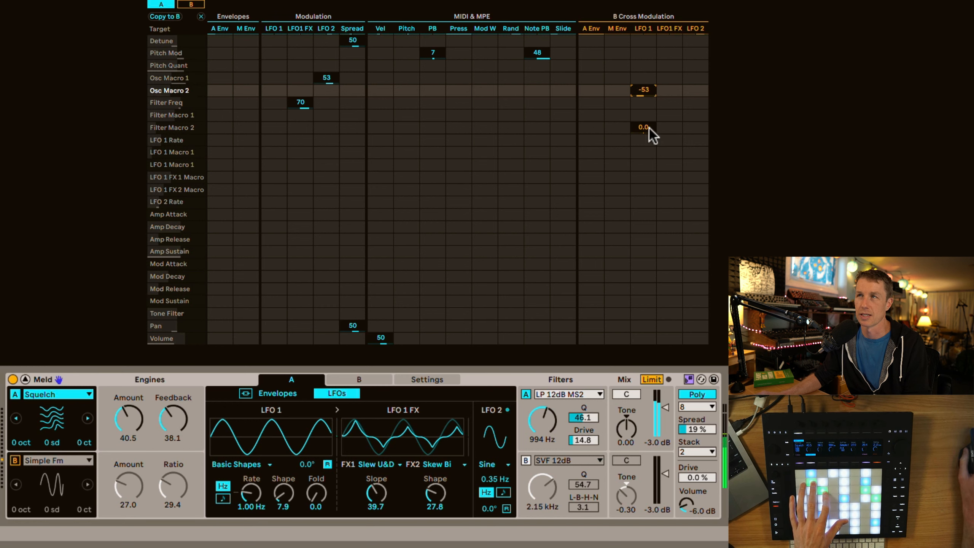
drag(644, 90, 644, 96)
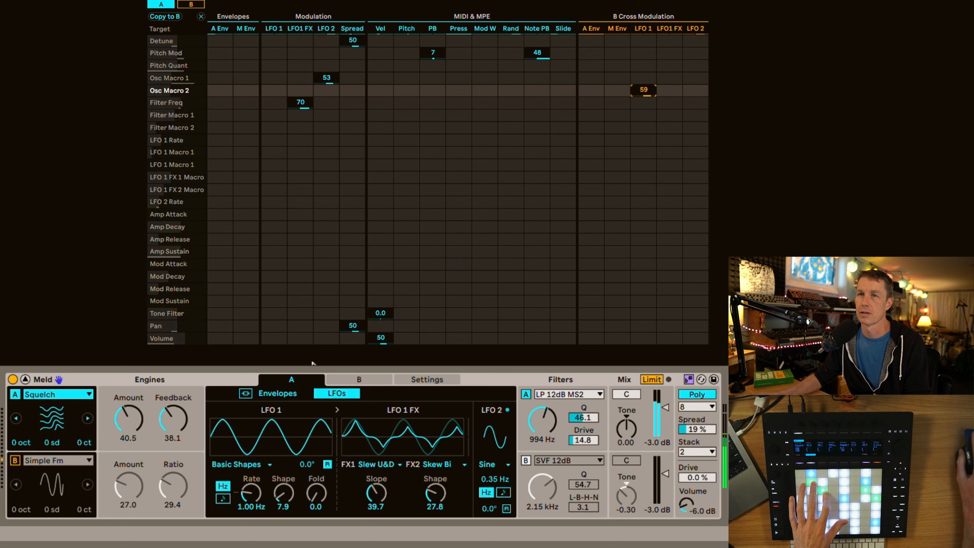
drag(174, 418, 174, 403)
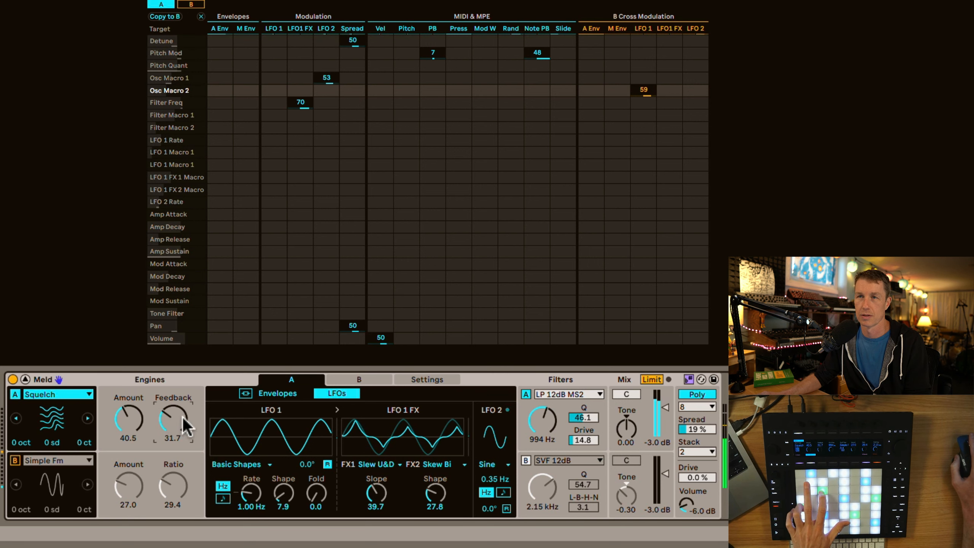
click(18, 459)
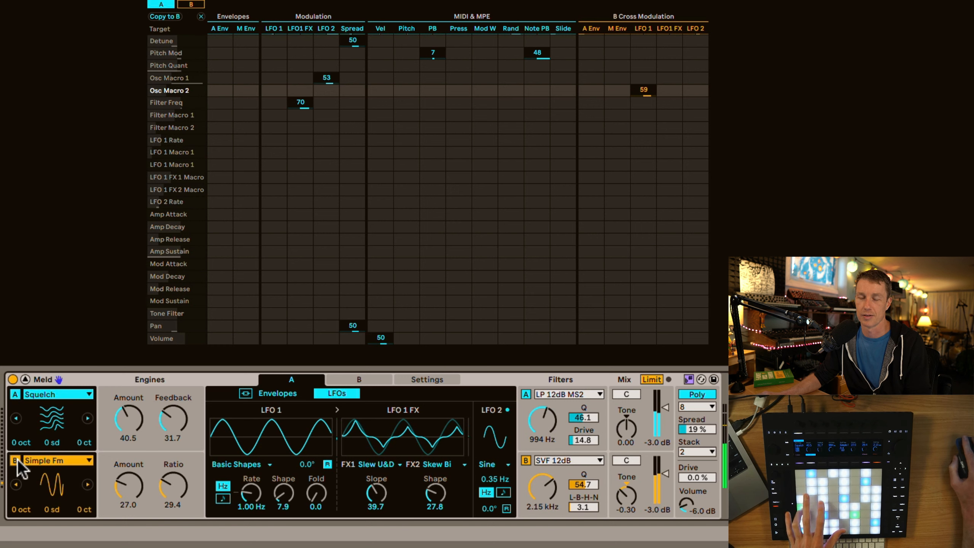